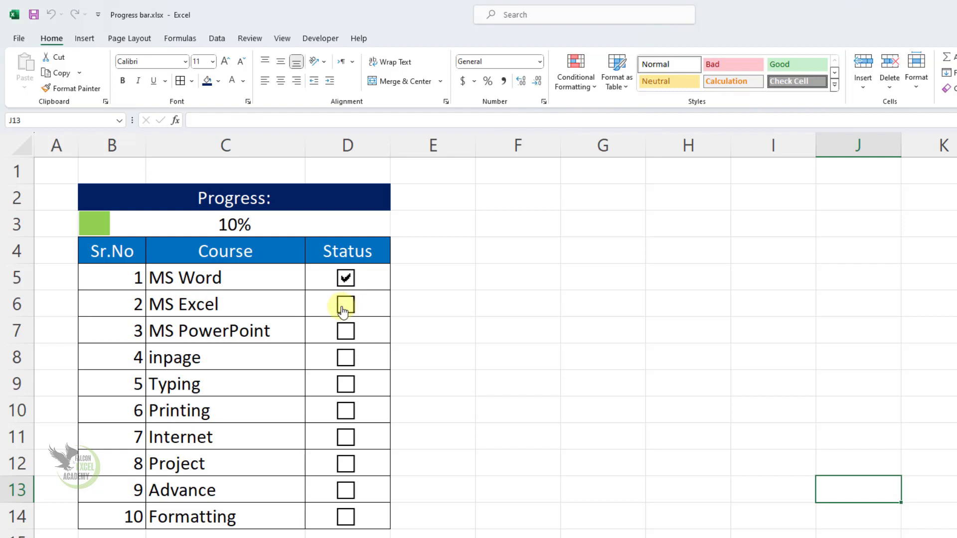
# - Tick the status checkboxes of the unfinished courses from MS PowerPoint down to Formatting to test the progress bar
pyautogui.click(348, 337)
pyautogui.click(346, 360)
pyautogui.click(346, 387)
pyautogui.click(347, 417)
pyautogui.click(347, 439)
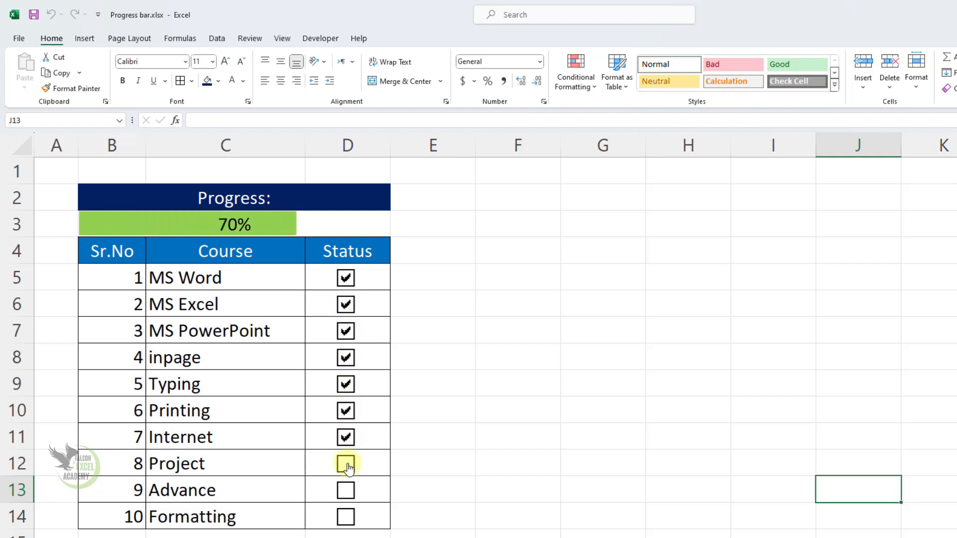
pyautogui.click(347, 464)
pyautogui.click(346, 491)
pyautogui.click(348, 518)
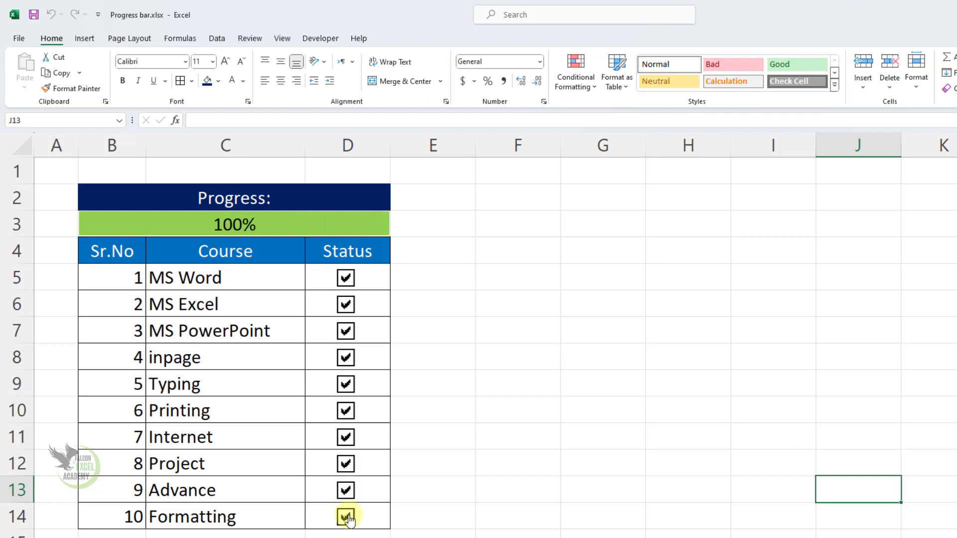
# - Untick the status checkboxes from Formatting back up to MS PowerPoint
pyautogui.click(348, 517)
pyautogui.click(347, 491)
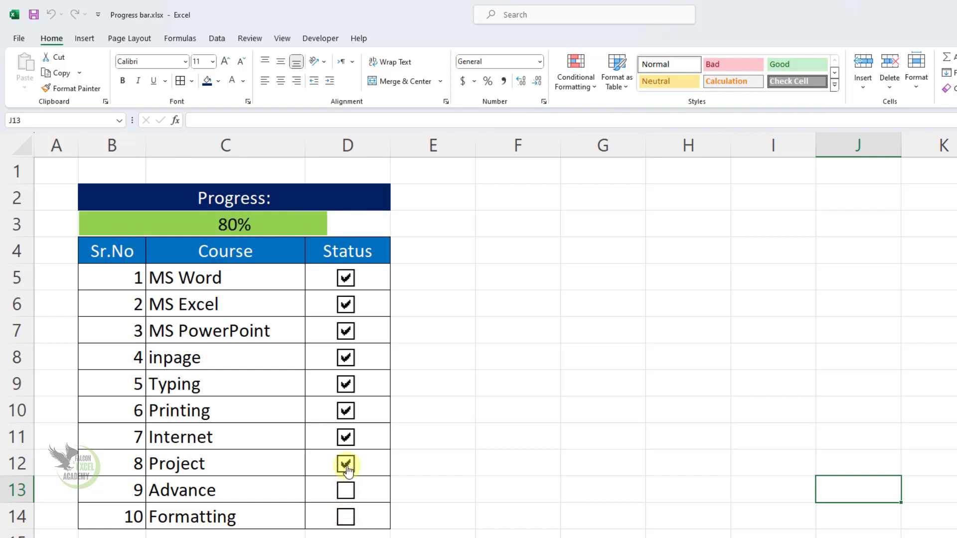
pyautogui.click(347, 465)
pyautogui.click(348, 438)
pyautogui.click(347, 411)
pyautogui.click(347, 384)
pyautogui.click(347, 357)
pyautogui.click(351, 338)
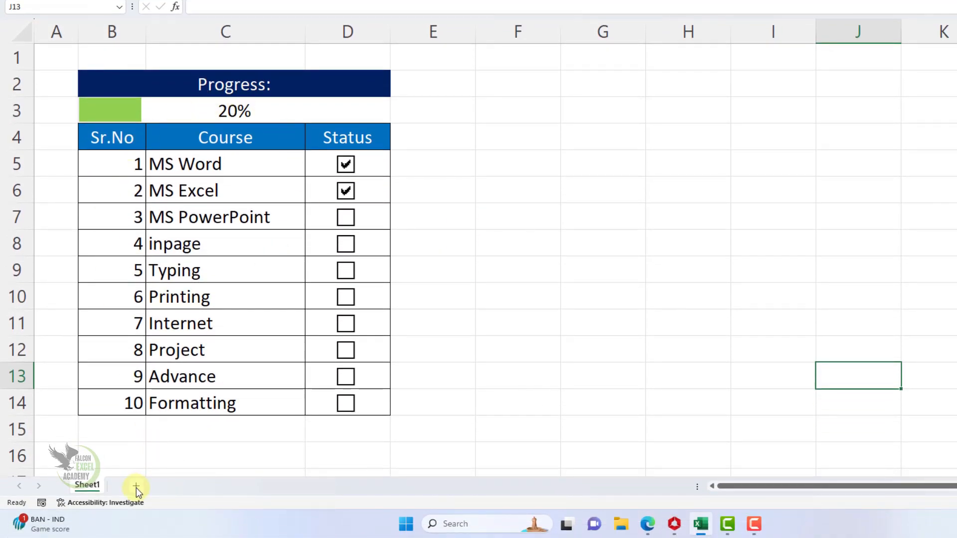
# - Add a new worksheet and enter the headers Sr.No, Course and Status in cells B4 to D4
pyautogui.click(136, 489)
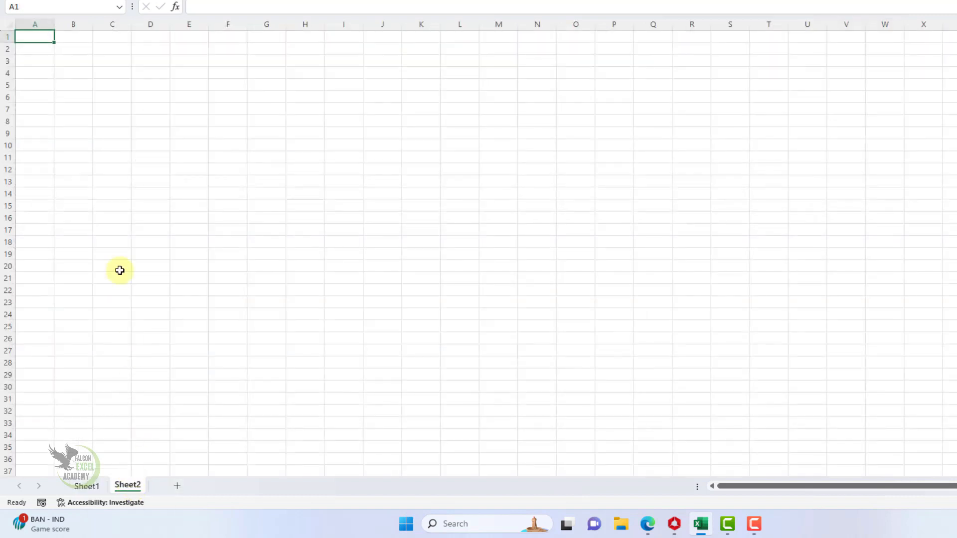
pyautogui.click(106, 70)
pyautogui.click(88, 72)
pyautogui.scroll(9, 149, 71)
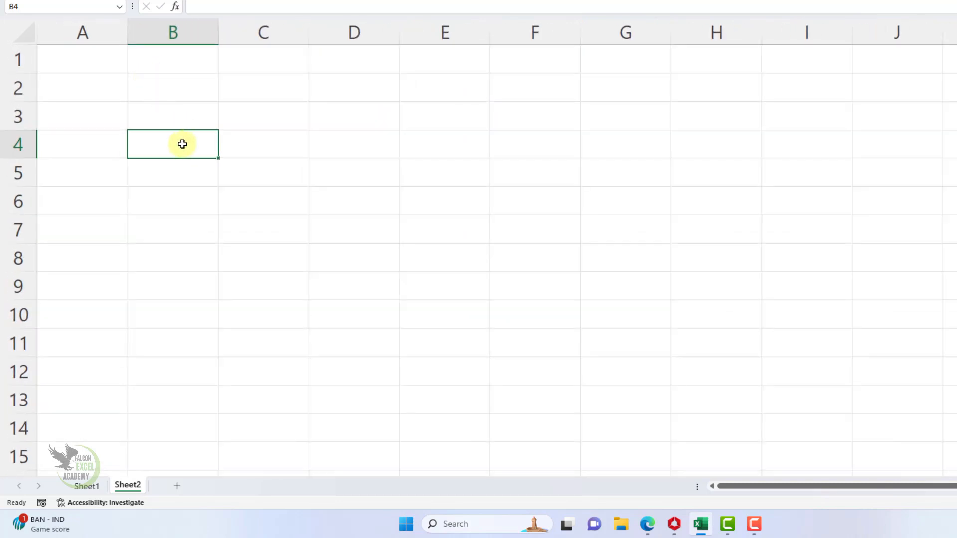
pyautogui.write('Sr.No')
pyautogui.press('Tab')
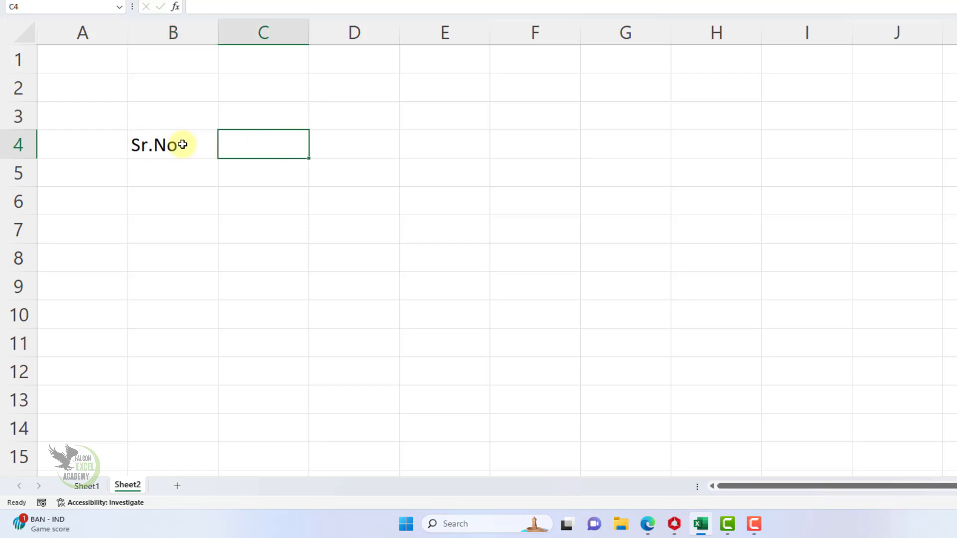
pyautogui.write('Course')
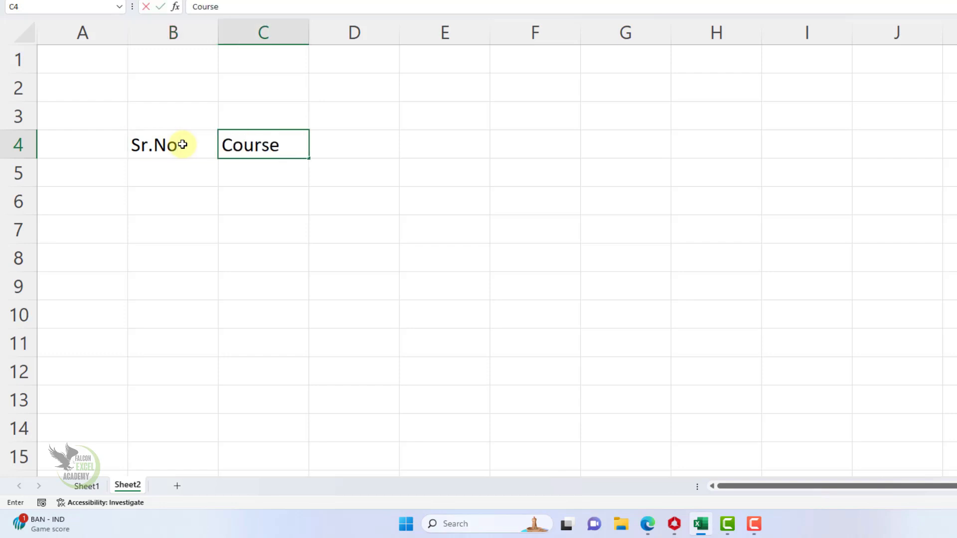
pyautogui.press('Tab')
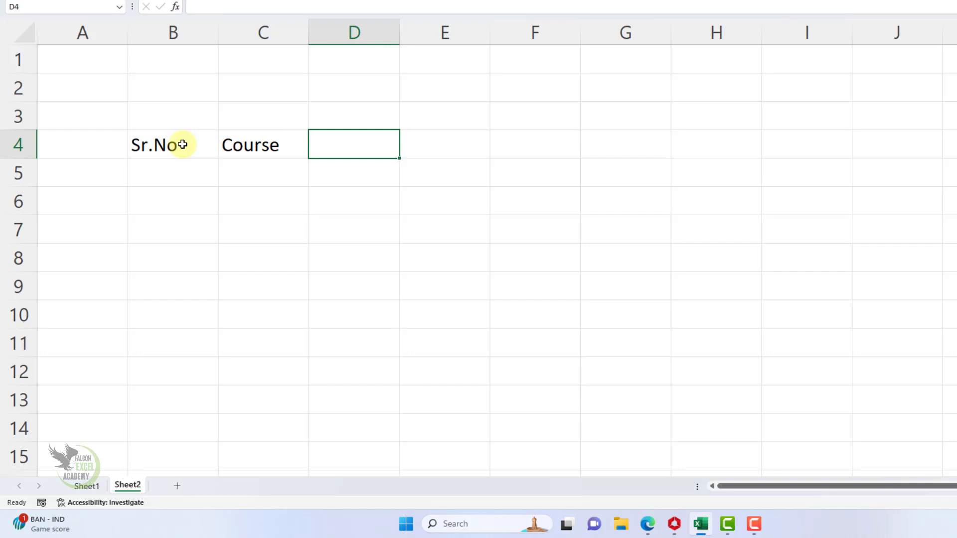
pyautogui.write('Status')
pyautogui.press('Return')
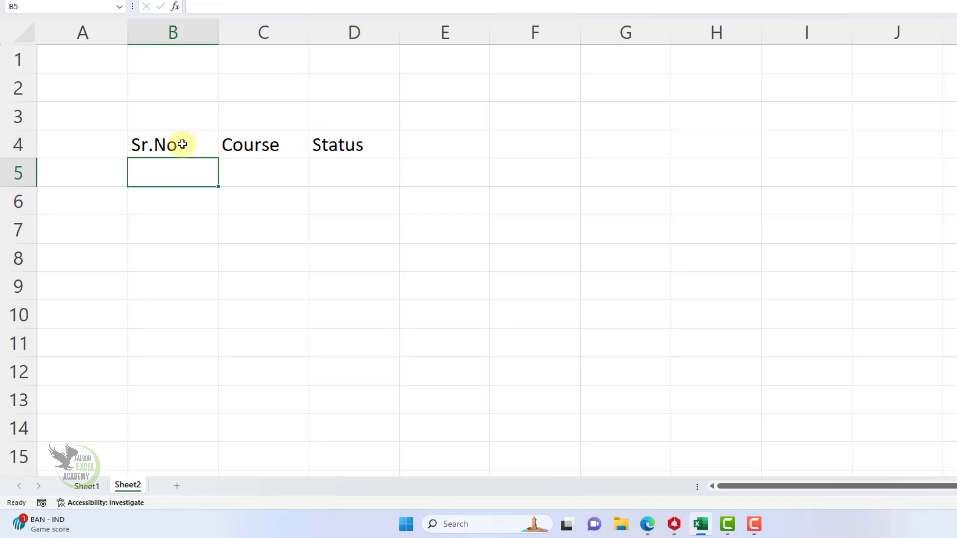
# - Narrow column B to fit its header and widen columns C and D
pyautogui.moveTo(218, 36); pyautogui.dragTo(186, 52)
pyautogui.moveTo(274, 32); pyautogui.dragTo(353, 33)
pyautogui.moveTo(446, 33); pyautogui.dragTo(462, 33)
# - Enter the title Progress Bar in cell B2
pyautogui.click(168, 88)
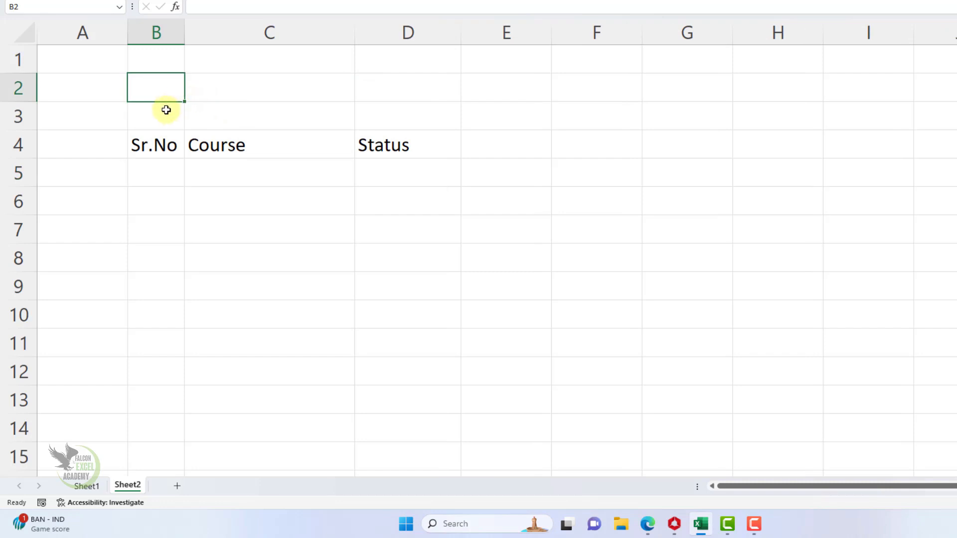
pyautogui.write('Progress bar')
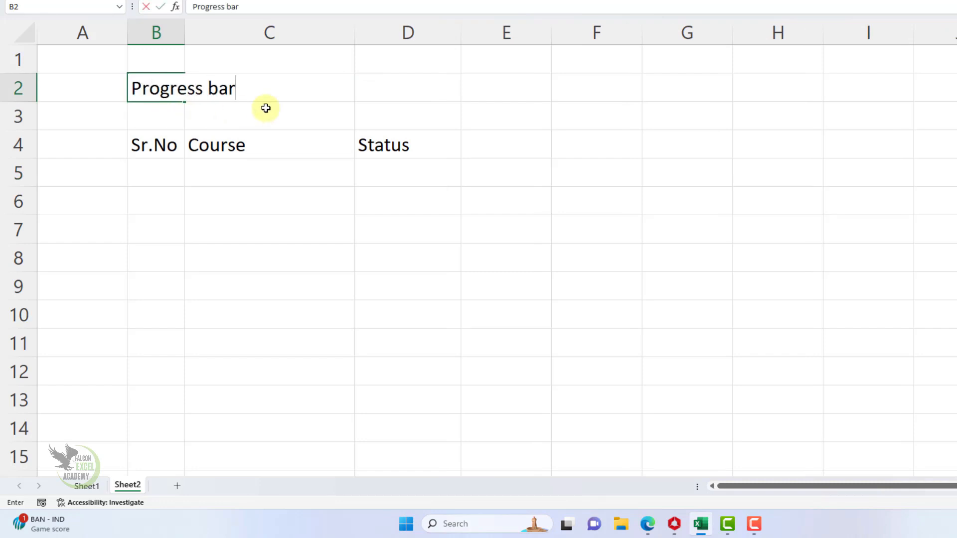
pyautogui.press('Return')
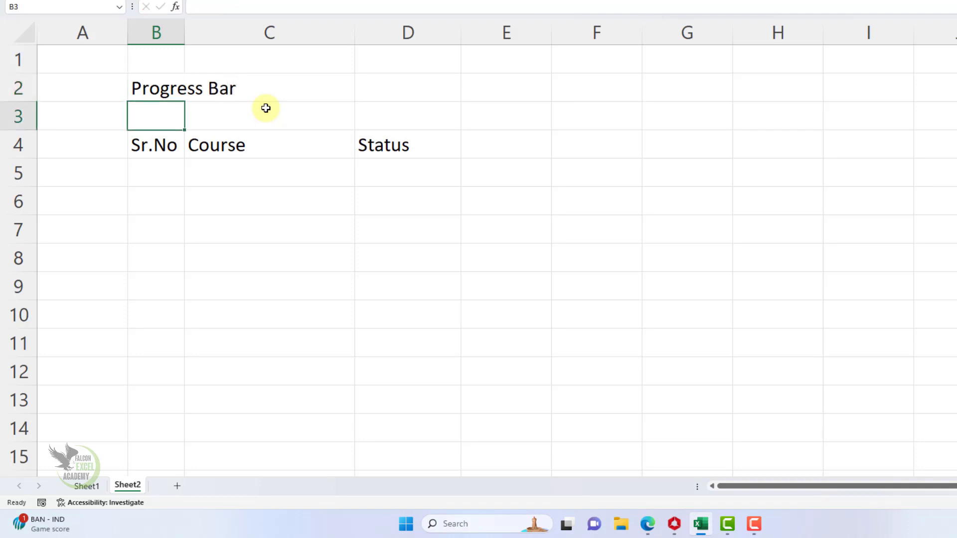
# - Enter 1 in cell B5 and fill the serial numbers down to 10 in B14
pyautogui.press('Down')
pyautogui.press('Down')
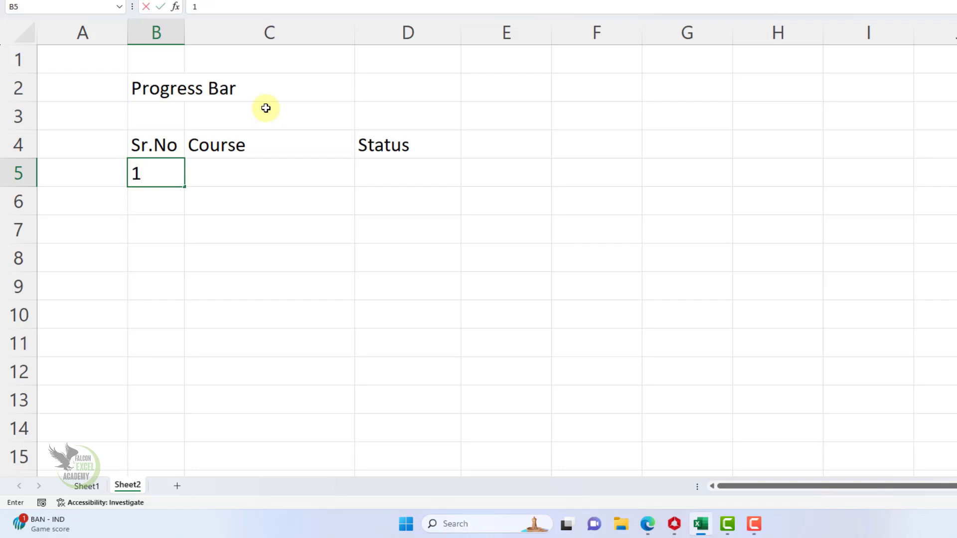
pyautogui.moveTo(187, 189); pyautogui.dragTo(171, 428)
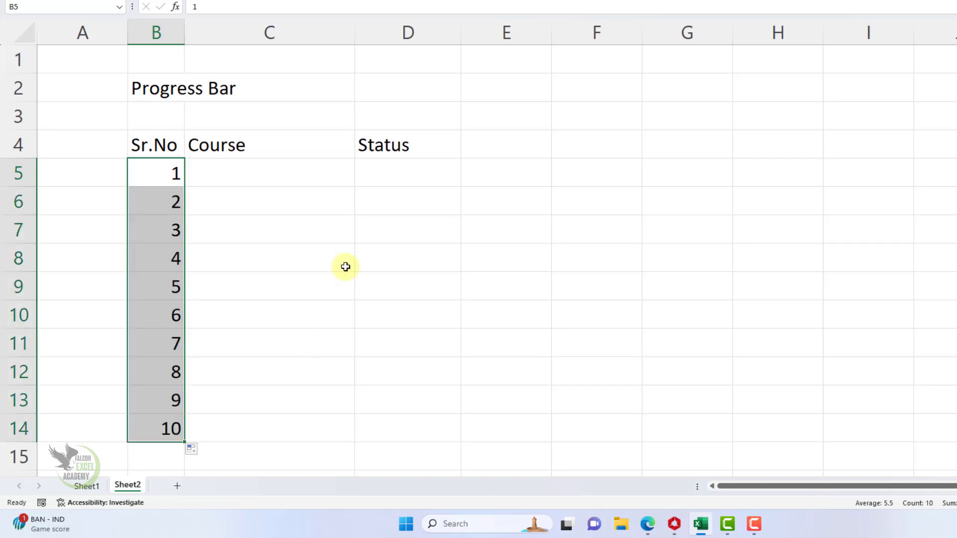
# - Show the Developer tools and check in the ribbon customization options that the Developer tab is enabled
pyautogui.click(391, 177)
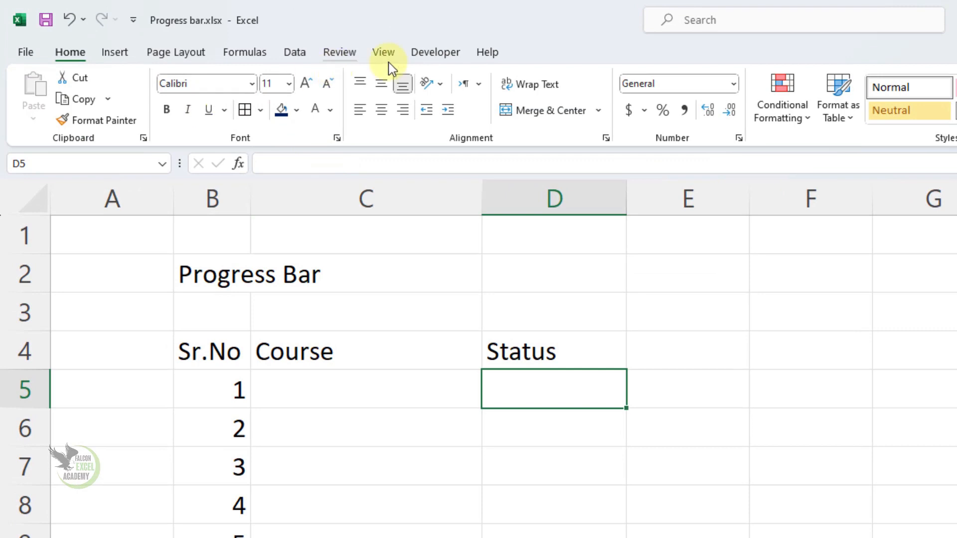
pyautogui.click(438, 52)
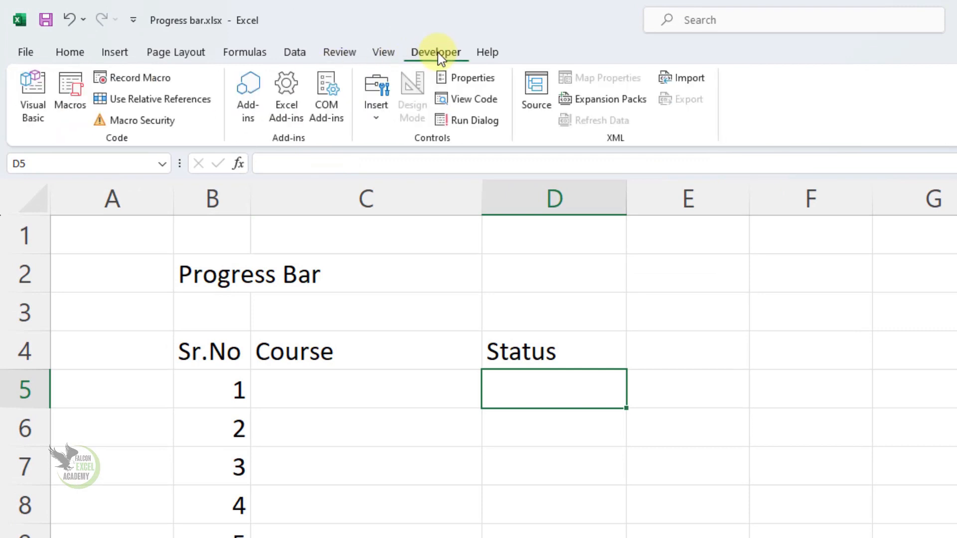
pyautogui.rightClick(289, 52)
pyautogui.click(343, 92)
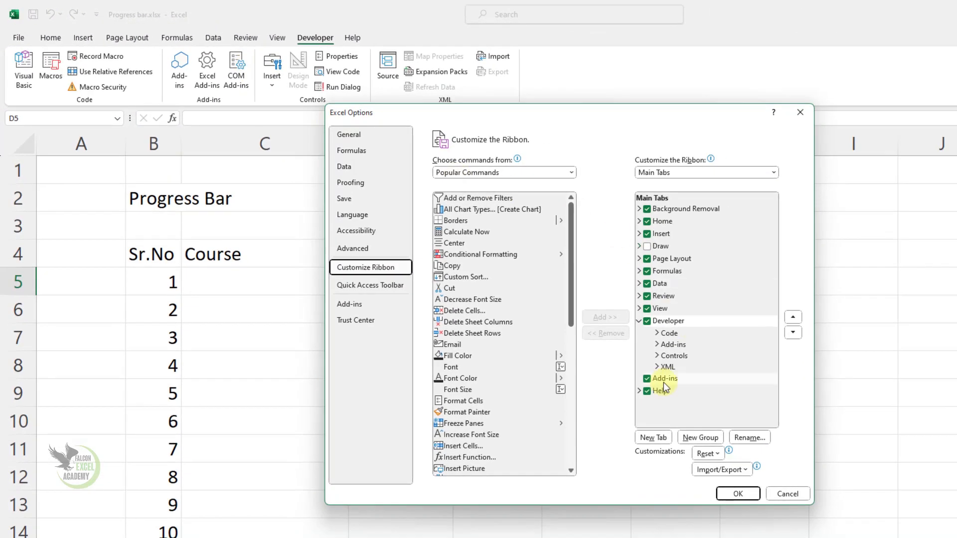
pyautogui.click(648, 322)
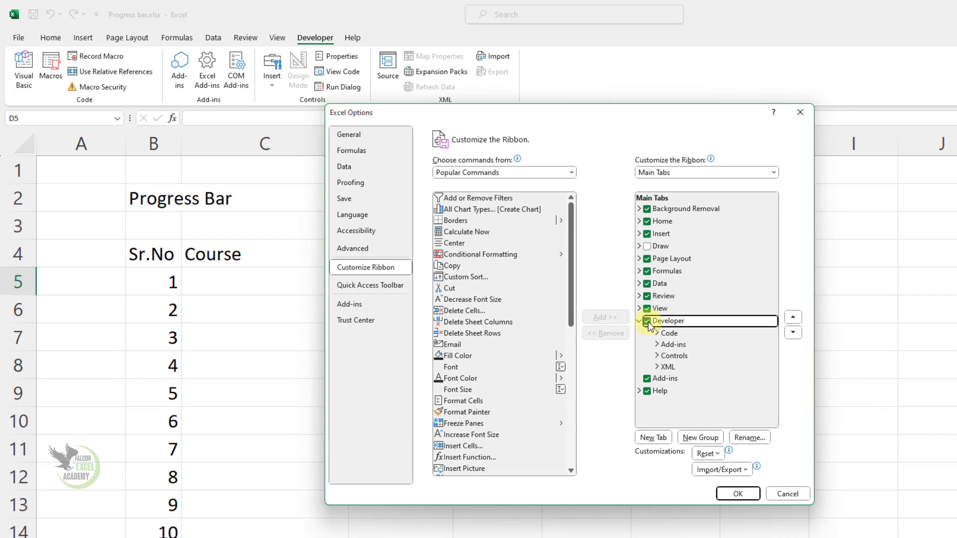
pyautogui.click(738, 494)
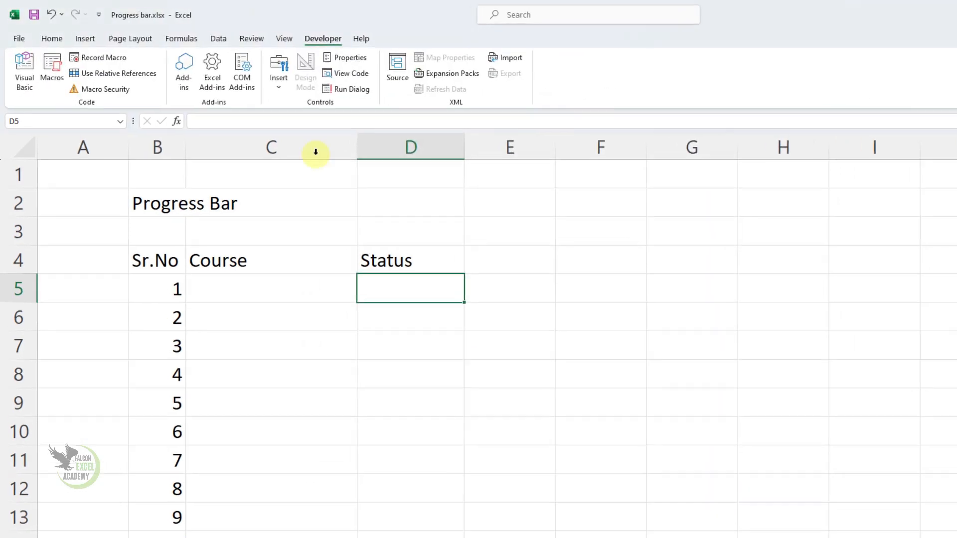
# - Insert a form-control check box in cell D5 under Status and remove its caption text
pyautogui.click(274, 88)
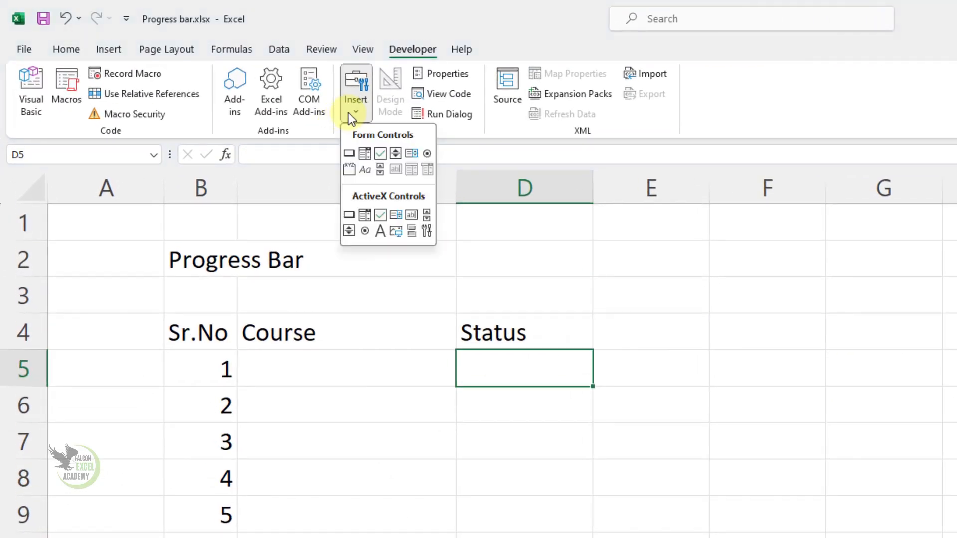
pyautogui.click(379, 155)
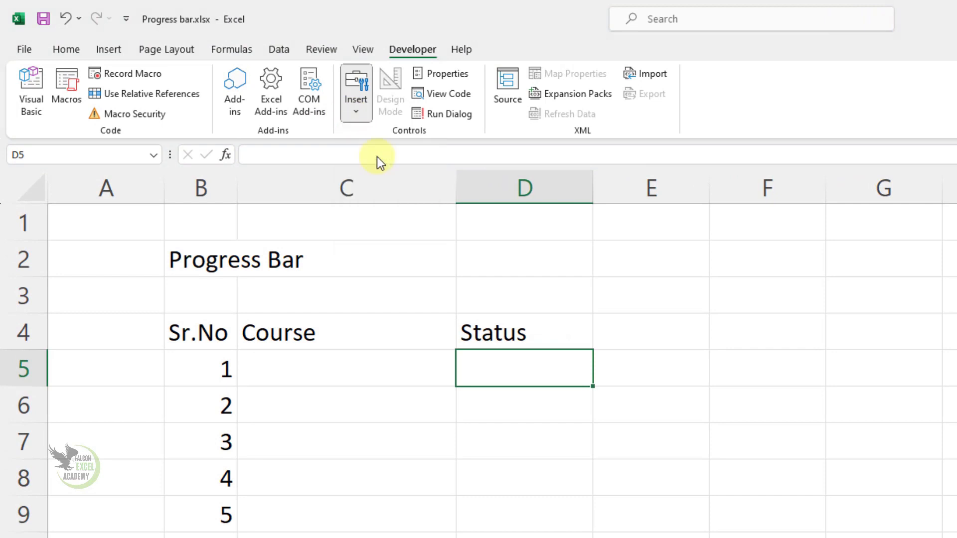
pyautogui.click(490, 368)
pyautogui.moveTo(523, 367); pyautogui.dragTo(643, 376)
pyautogui.click(539, 369)
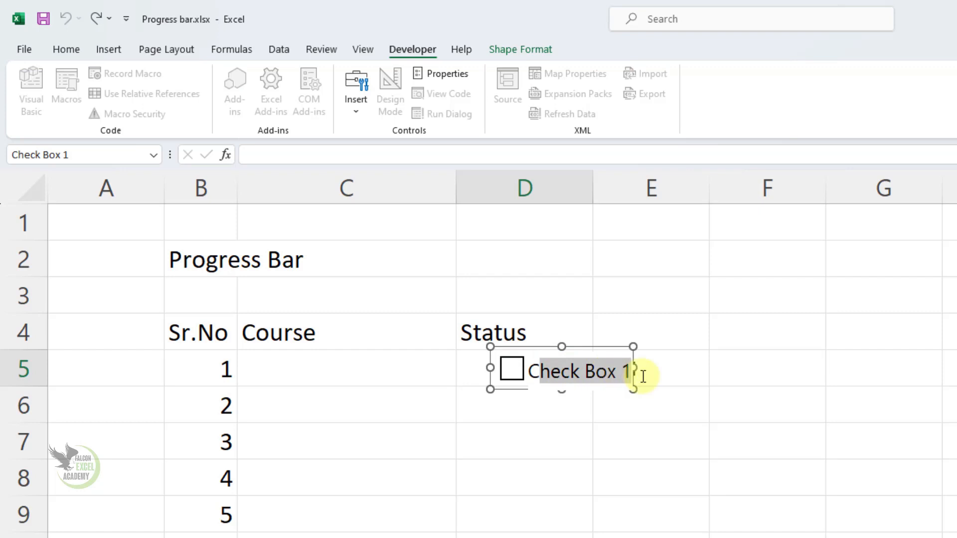
pyautogui.press('Delete')
pyautogui.click(623, 394)
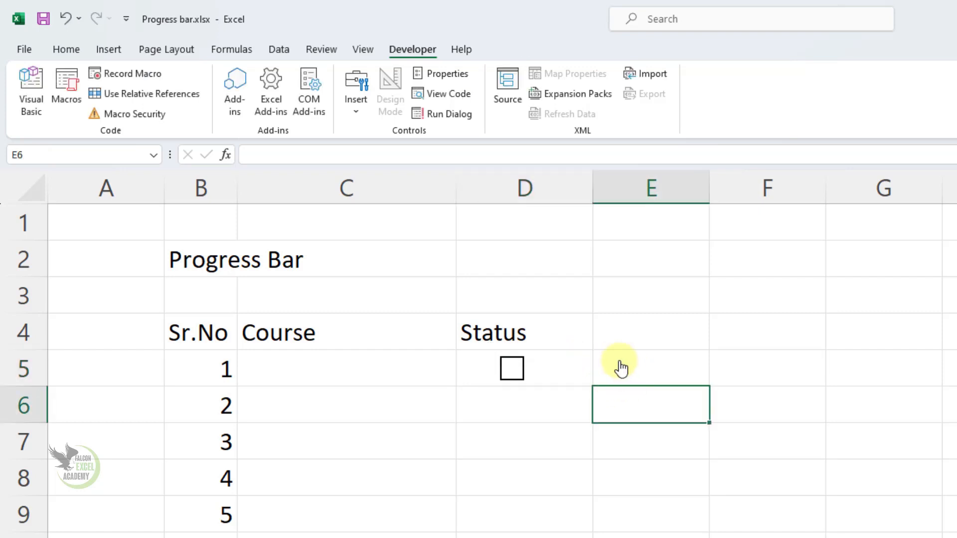
# - Shrink the check box frame so it fits within cell D5 and shift it towards the cell's centre
pyautogui.rightClick(579, 370)
pyautogui.click(632, 359)
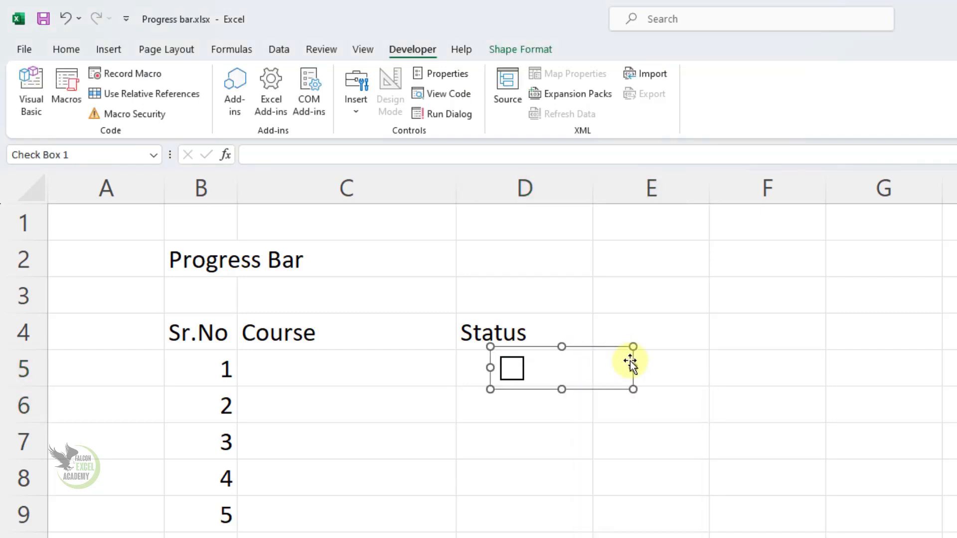
pyautogui.moveTo(633, 367); pyautogui.dragTo(552, 387)
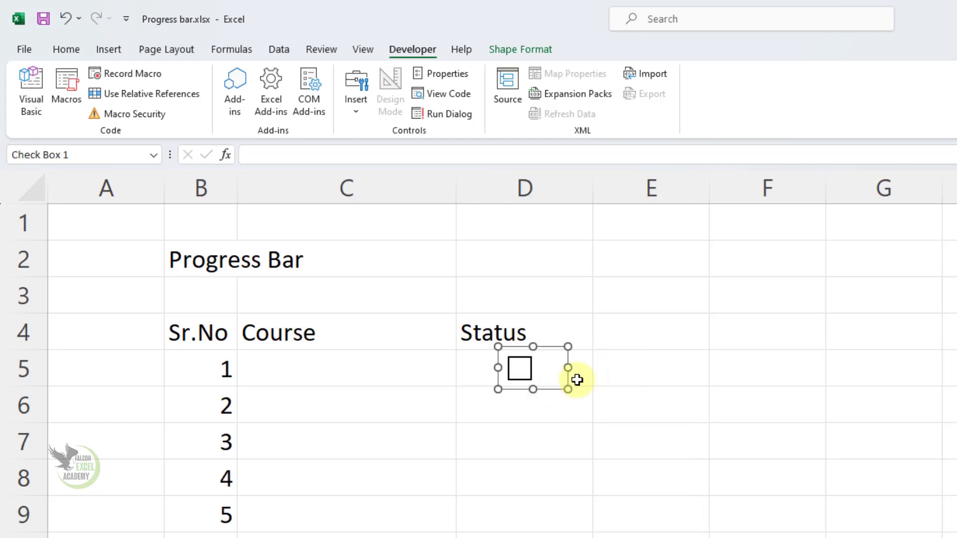
# - Fill cell D5 with its check box down through D14
pyautogui.click(578, 378)
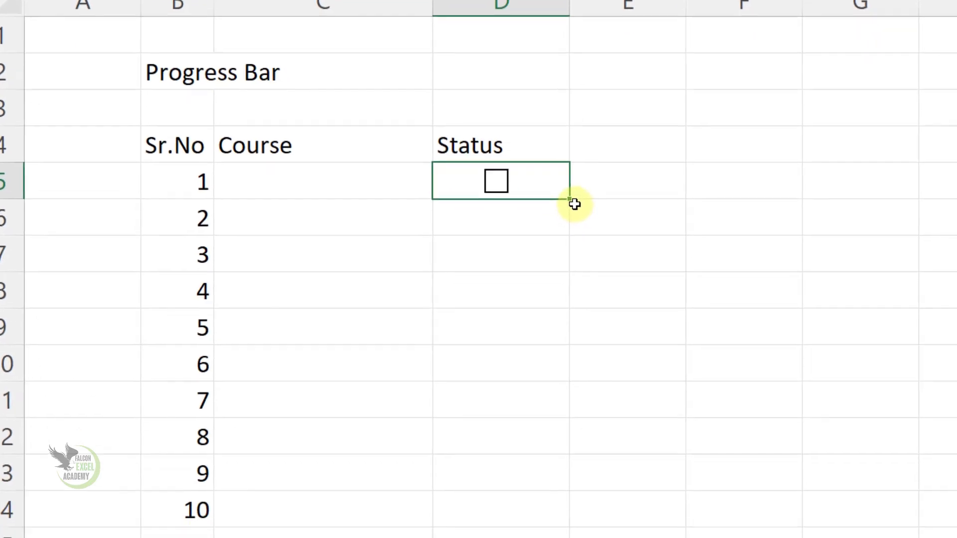
pyautogui.moveTo(571, 199); pyautogui.dragTo(561, 525)
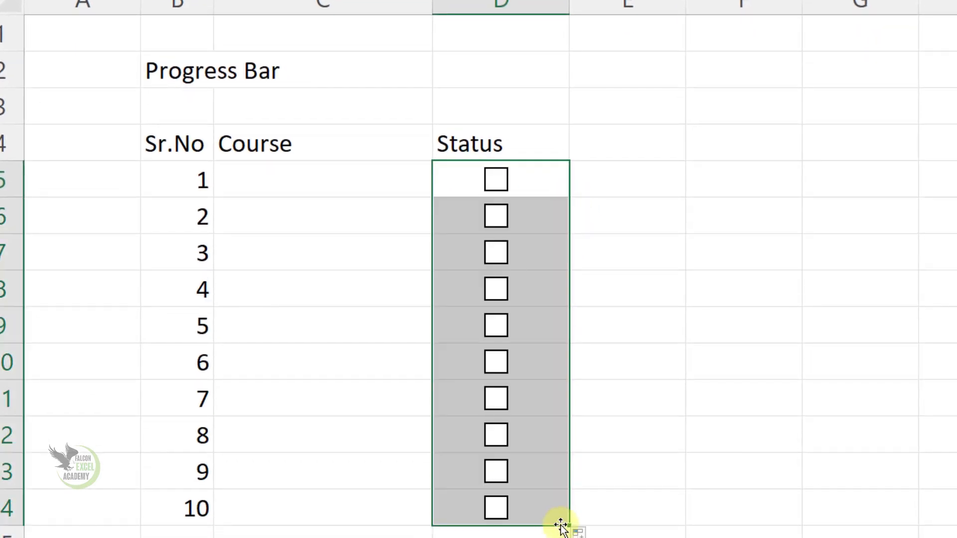
pyautogui.click(728, 182)
# - Link the check box in row 5 to cell $D$5 through its control format settings
pyautogui.rightClick(500, 179)
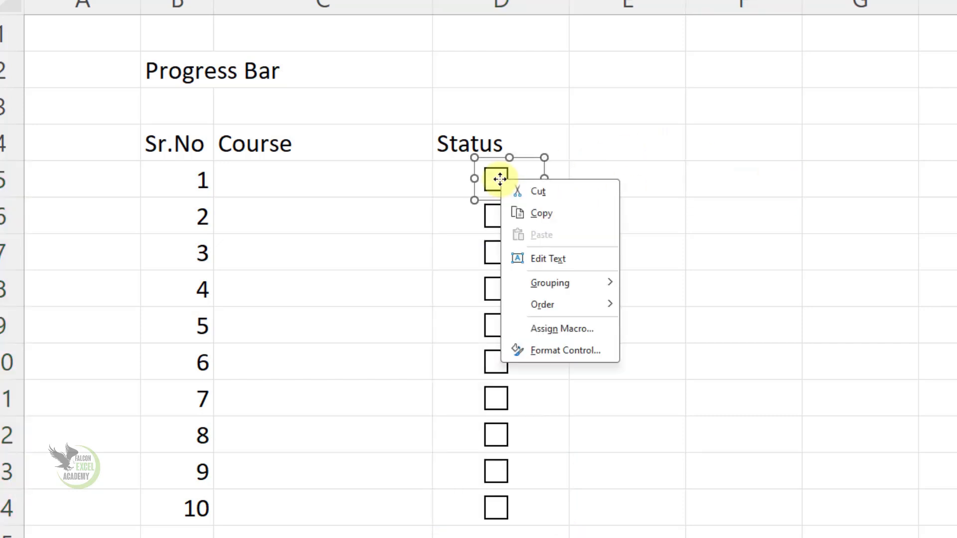
pyautogui.click(558, 351)
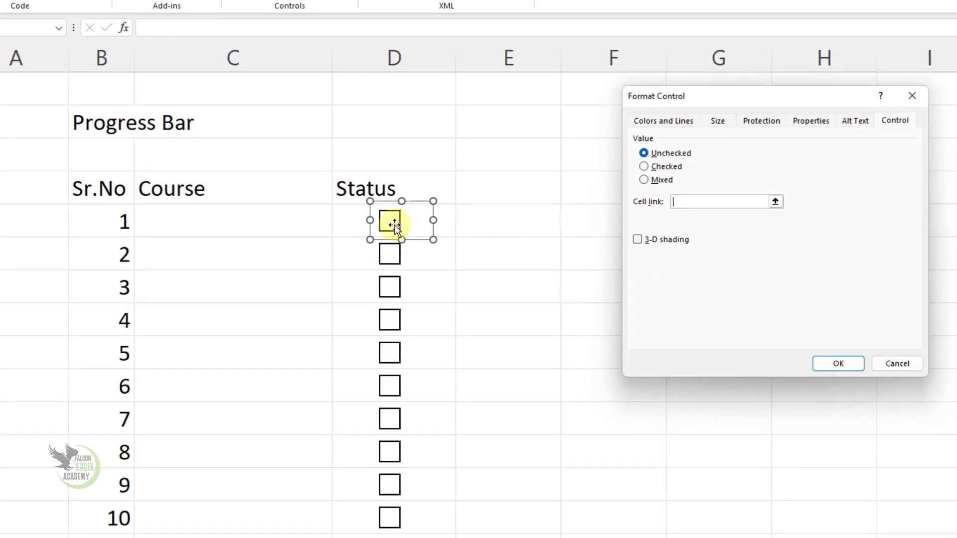
pyautogui.click(346, 222)
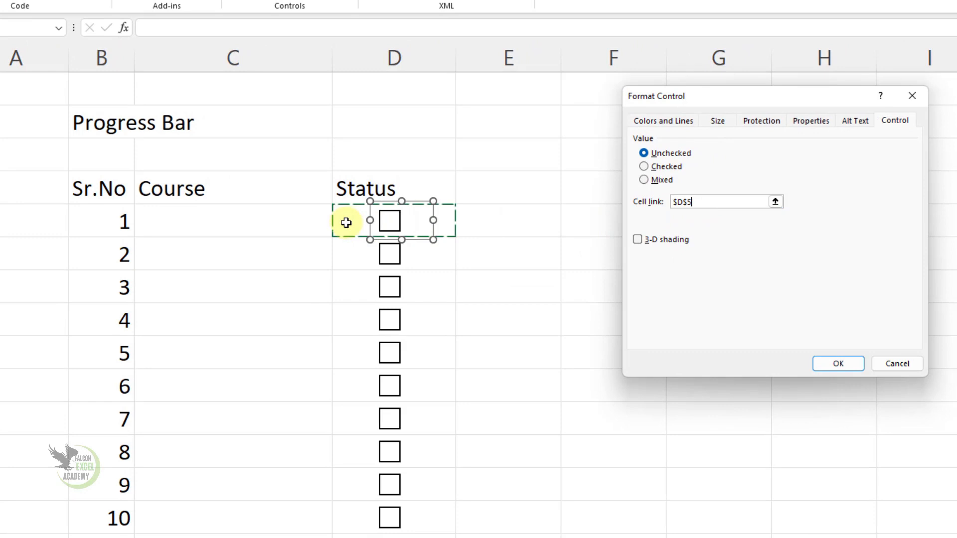
pyautogui.click(819, 363)
# - Link the check box of serial number 2 to cell $D$6
pyautogui.rightClick(394, 255)
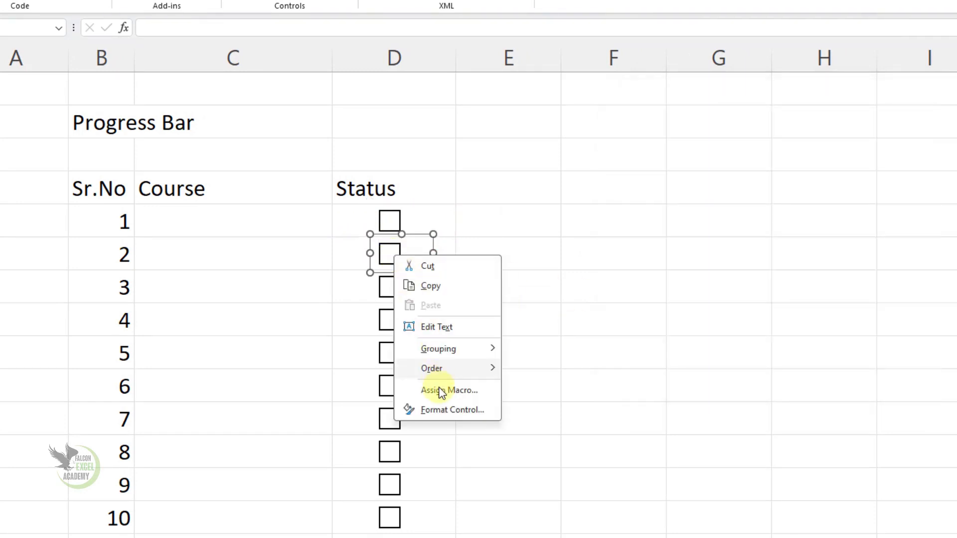
pyautogui.click(448, 410)
pyautogui.click(695, 201)
pyautogui.click(345, 254)
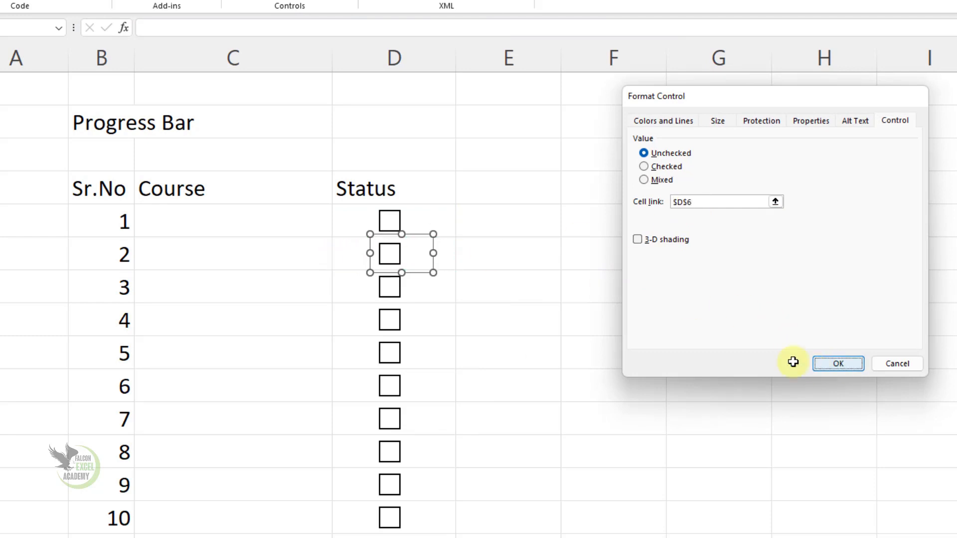
pyautogui.click(817, 363)
# - Link the check boxes of serial numbers 3 and 4 to their own cells, D7 and D8
pyautogui.rightClick(393, 286)
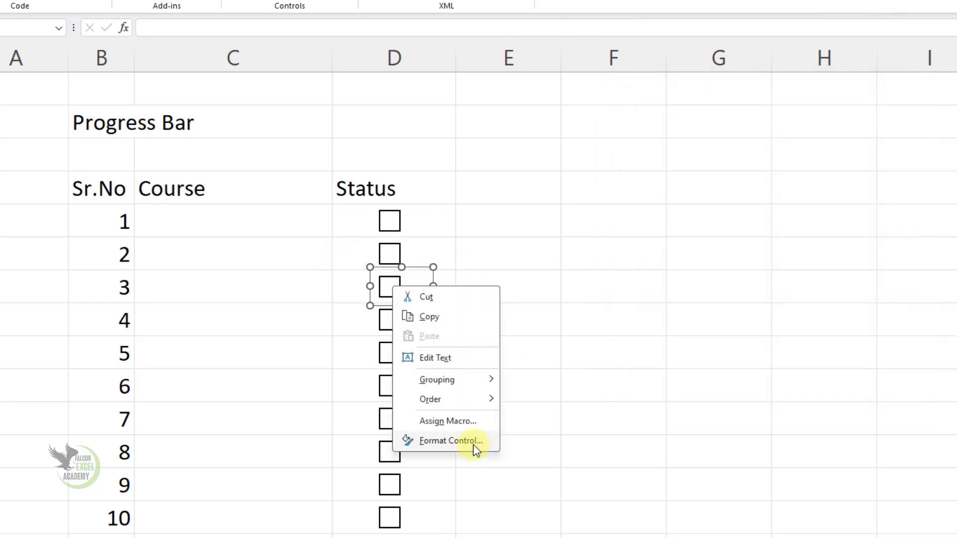
pyautogui.click(473, 445)
pyautogui.click(837, 364)
pyautogui.rightClick(396, 320)
pyautogui.click(451, 475)
pyautogui.click(838, 365)
# - Link the check boxes of serial numbers 5 and 6 to their own cells, D9 and D10
pyautogui.rightClick(392, 357)
pyautogui.click(435, 510)
pyautogui.click(351, 354)
pyautogui.click(857, 367)
pyautogui.rightClick(394, 387)
pyautogui.click(838, 365)
# - Link the check boxes of serial numbers 7 and 8 to their own cells, D11 and D12
pyautogui.rightClick(393, 420)
pyautogui.click(352, 420)
pyautogui.click(834, 366)
pyautogui.rightClick(391, 456)
pyautogui.click(439, 449)
pyautogui.click(353, 444)
pyautogui.click(838, 364)
# - Link the check boxes of serial numbers 9 and 10 to their own cells, D13 and D14
pyautogui.rightClick(393, 487)
pyautogui.click(354, 485)
pyautogui.click(827, 364)
pyautogui.rightClick(398, 521)
pyautogui.click(452, 510)
pyautogui.click(355, 511)
pyautogui.click(830, 363)
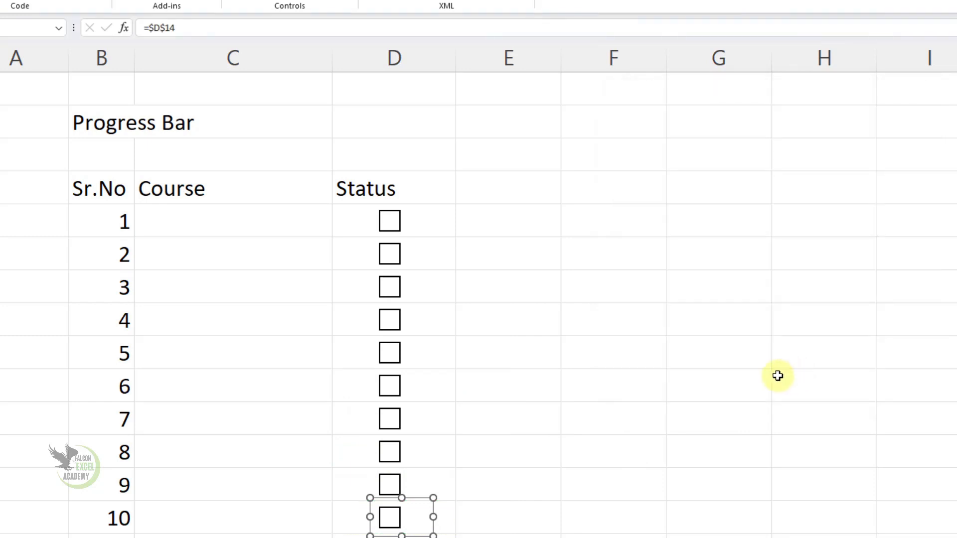
# - Tick all ten status check boxes, from serial number 1 down to serial number 10
pyautogui.click(777, 376)
pyautogui.click(392, 225)
pyautogui.click(392, 257)
pyautogui.click(392, 290)
pyautogui.click(392, 322)
pyautogui.click(392, 356)
pyautogui.click(392, 389)
pyautogui.click(392, 421)
pyautogui.click(391, 454)
pyautogui.click(390, 486)
pyautogui.click(388, 521)
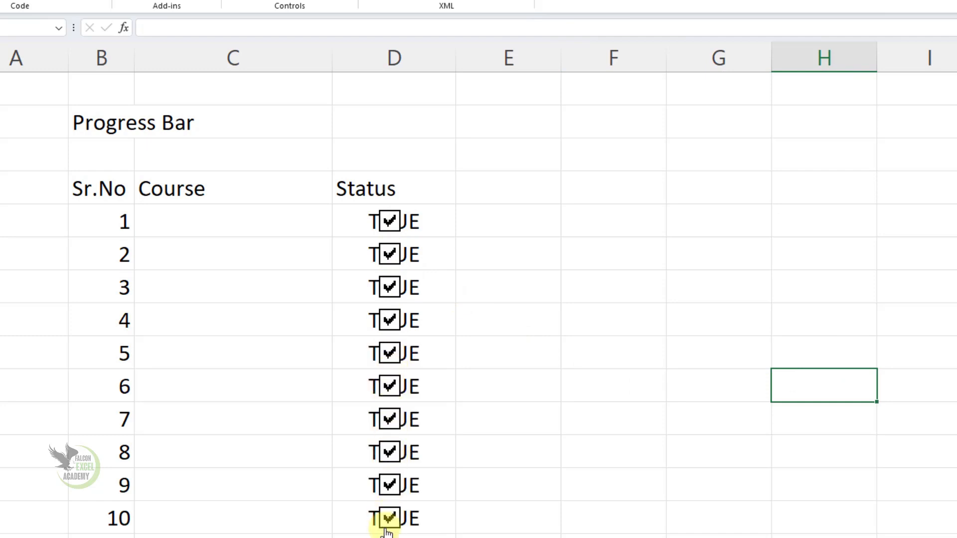
# - Clear all ten status check boxes, working from serial number 10 up to serial number 1
pyautogui.click(388, 524)
pyautogui.click(390, 486)
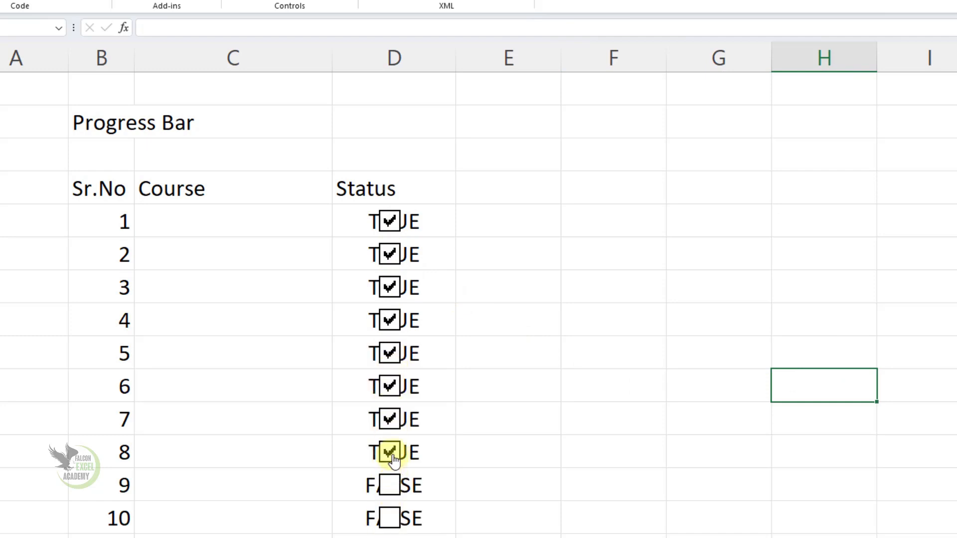
pyautogui.click(391, 455)
pyautogui.click(391, 422)
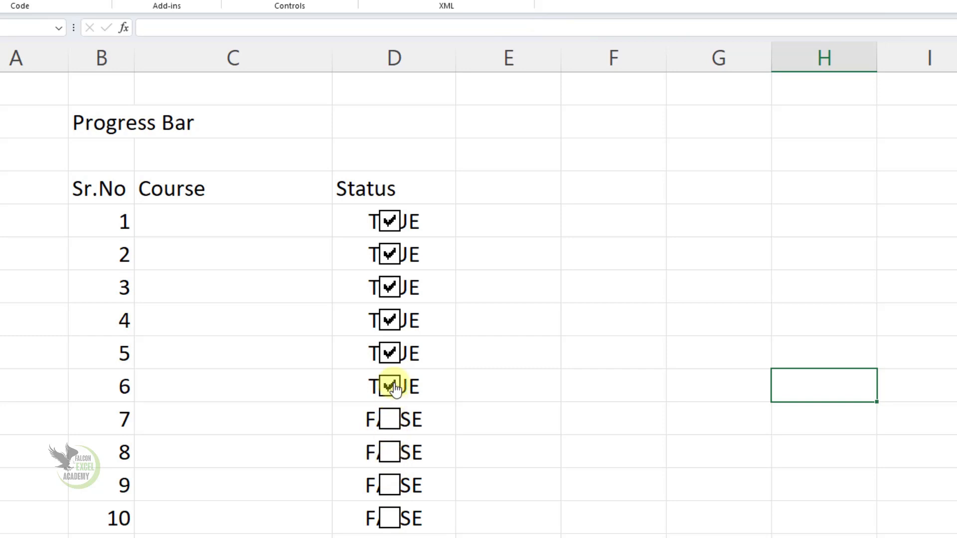
pyautogui.click(394, 387)
pyautogui.click(391, 354)
pyautogui.click(390, 320)
pyautogui.click(391, 288)
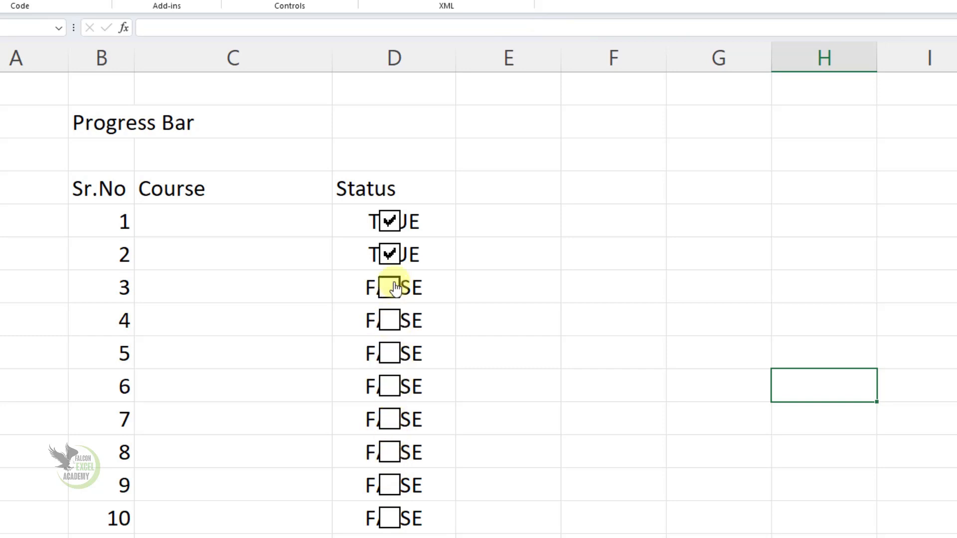
pyautogui.click(391, 254)
pyautogui.click(391, 221)
# - Set the font colour of the linked values in D5:D14 to white so they are hidden behind the check boxes
pyautogui.moveTo(446, 229); pyautogui.dragTo(432, 526)
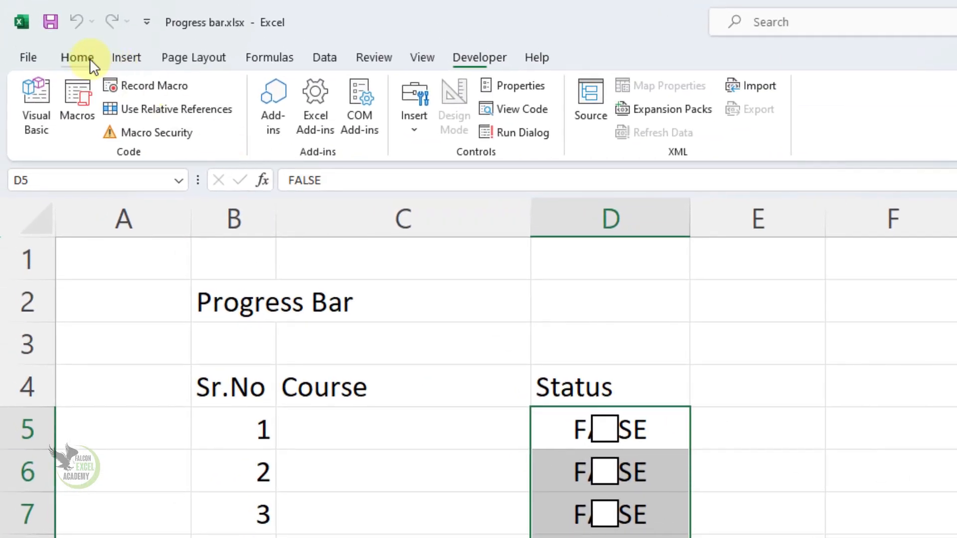
pyautogui.click(89, 58)
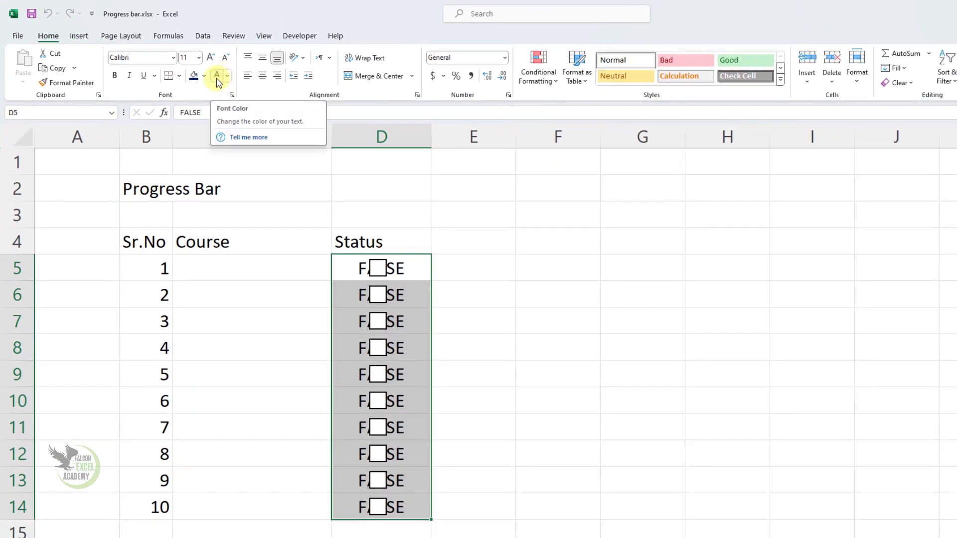
pyautogui.click(217, 76)
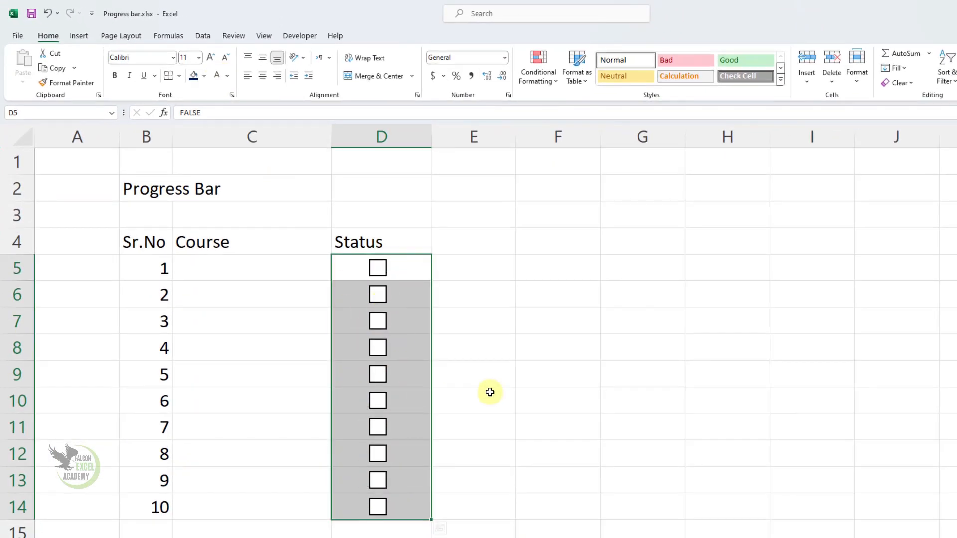
pyautogui.click(595, 355)
# - Enter the courses MS Excel, MS Word and MS PowerPoint for serial numbers 1 to 3 in C5:C7
pyautogui.click(286, 269)
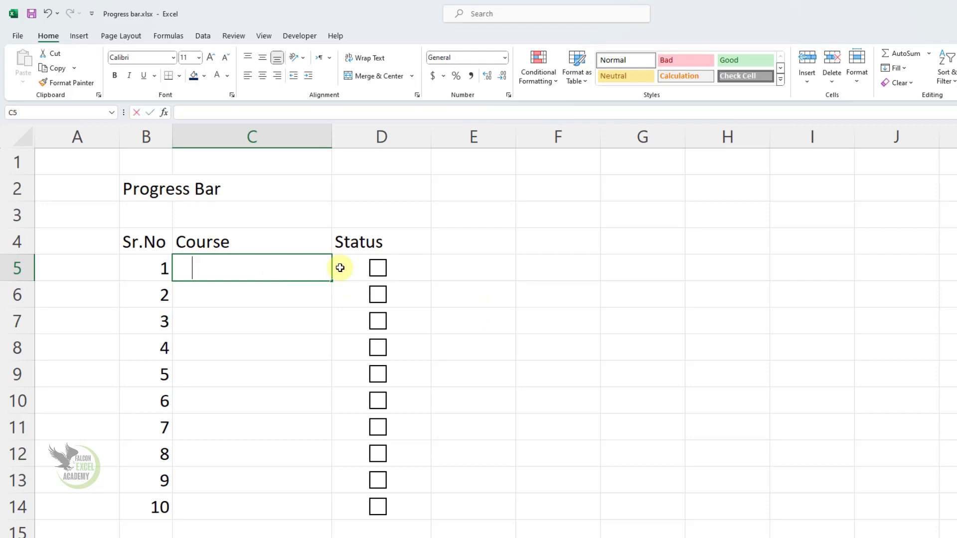
pyautogui.write('MS Excel')
pyautogui.press('Return')
pyautogui.write('MS W')
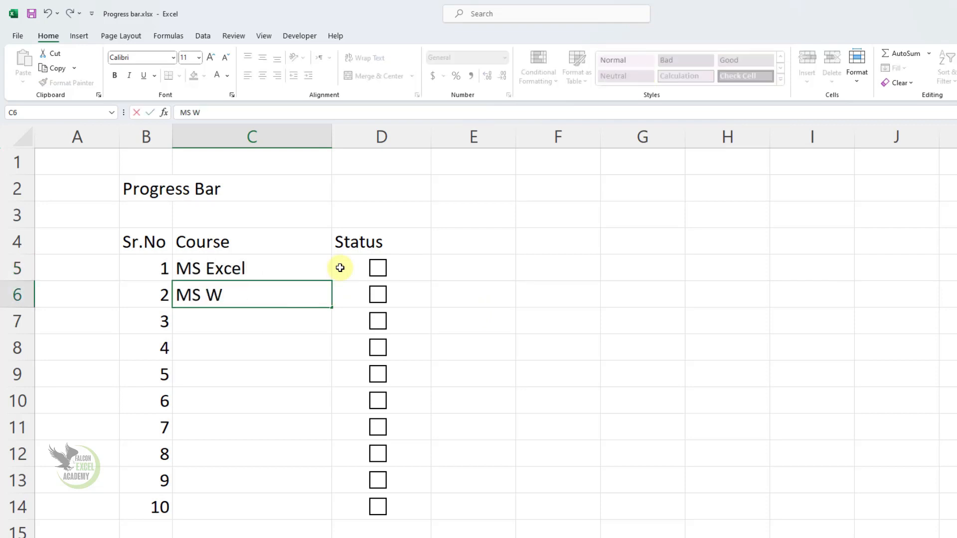
pyautogui.press('Return')
pyautogui.write('MS PowerPoint')
pyautogui.press('Return')
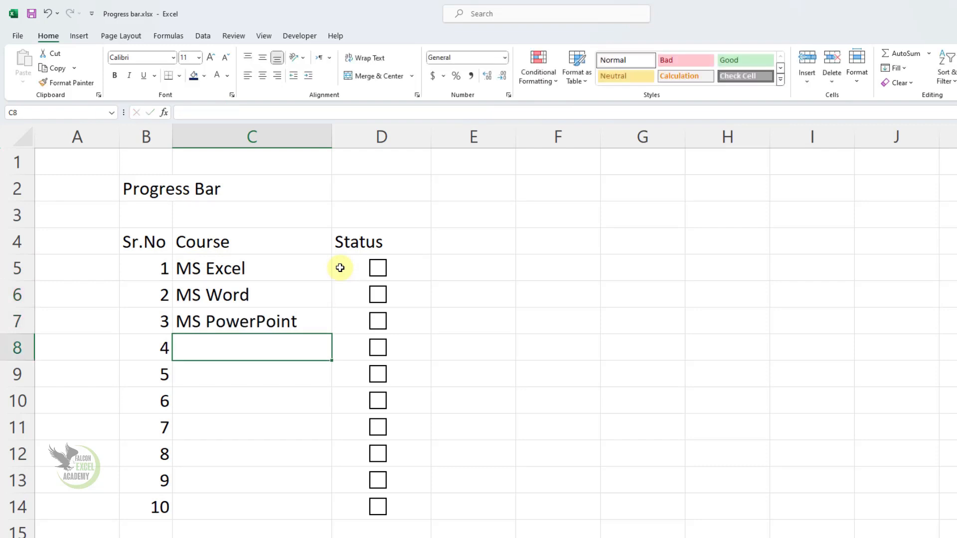
# - Enter the courses Inpage, Typing, Printing and Scanning for serial numbers 4 to 7 in C8:C11
pyautogui.write('MS')
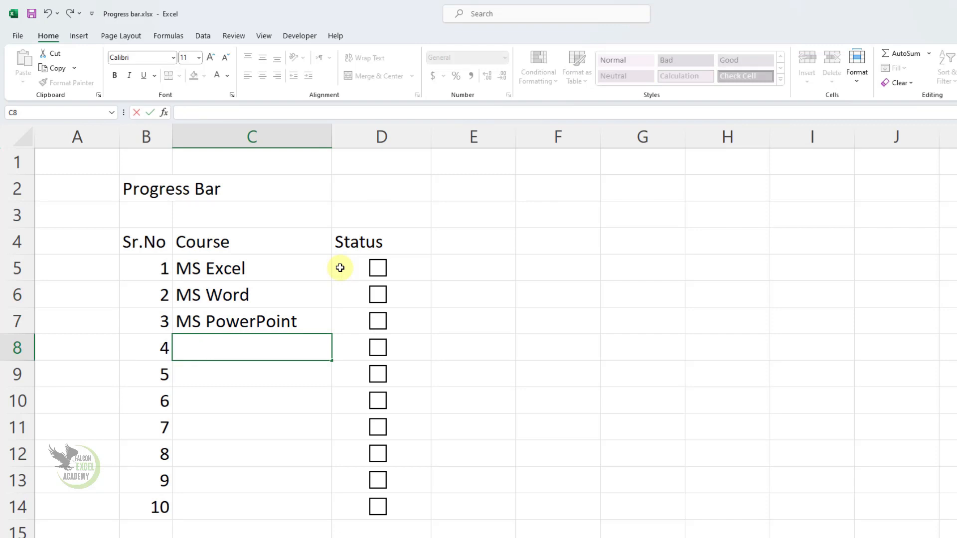
pyautogui.write('npage')
pyautogui.press('Return')
pyautogui.write('Typin')
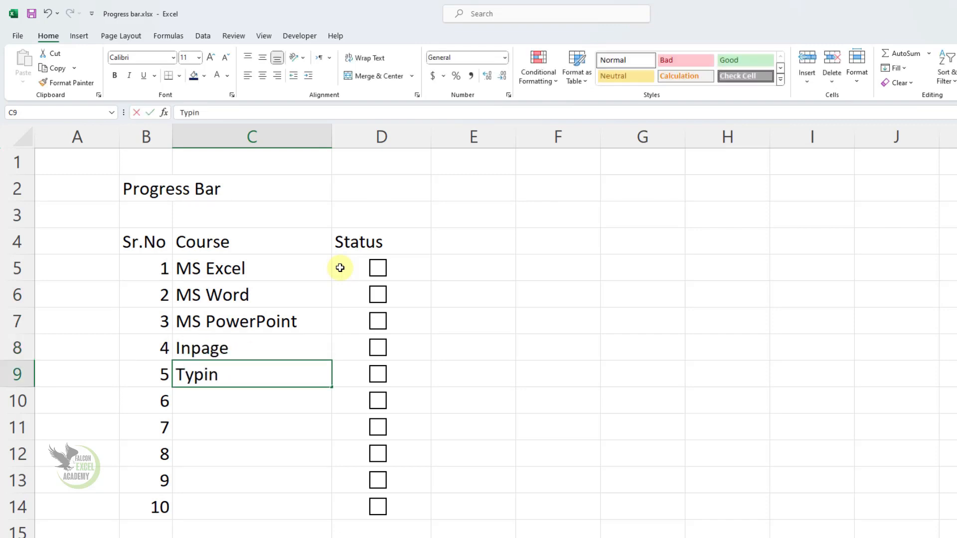
pyautogui.write('g')
pyautogui.press('Return')
pyautogui.write('Printing')
pyautogui.press('Return')
pyautogui.write('Sca')
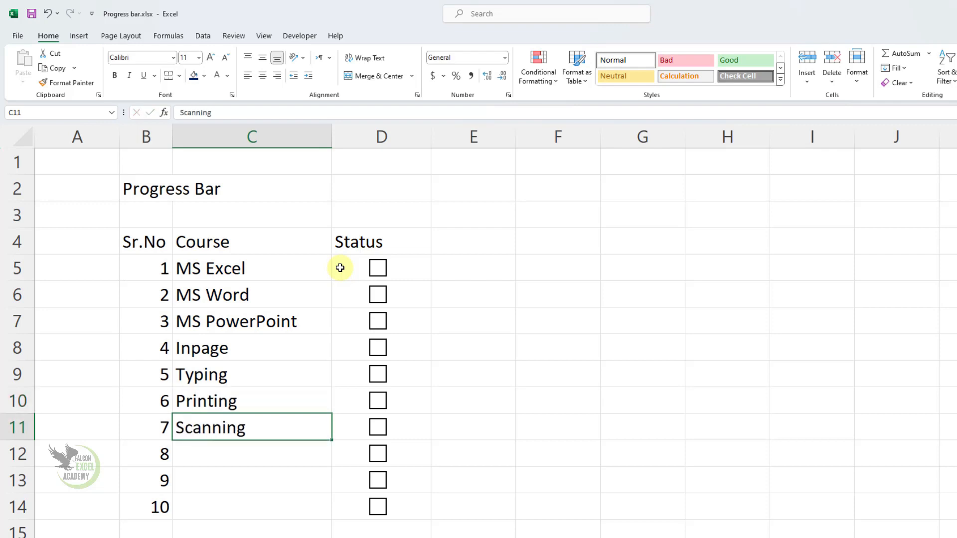
pyautogui.press('Return')
# - Enter the courses installation, Internet and Job Training for serial numbers 8 to 10 in C12:C14
pyautogui.write('instalat')
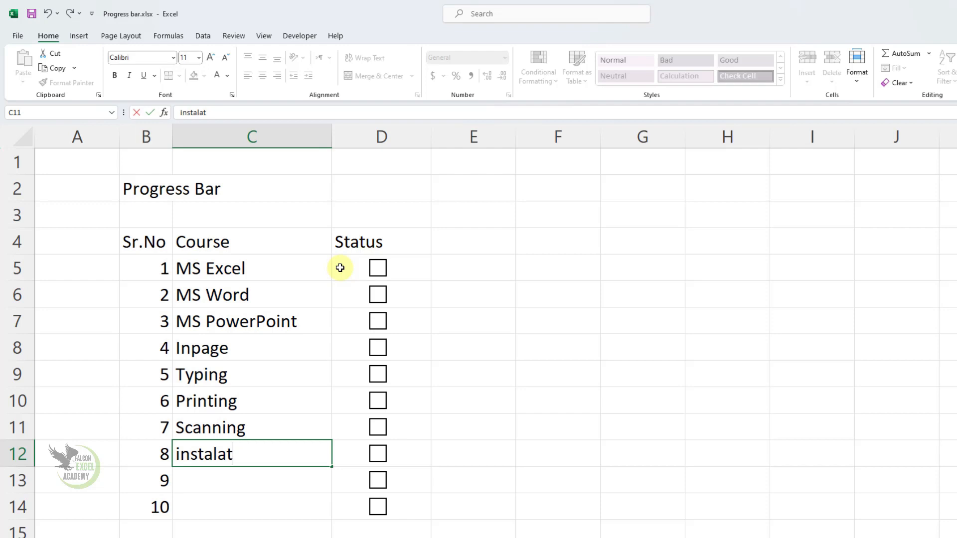
pyautogui.press('BackSpace')
pyautogui.press('BackSpace')
pyautogui.write('lation')
pyautogui.press('Return')
pyautogui.write('Internet')
pyautogui.press('Return')
pyautogui.write('Jo')
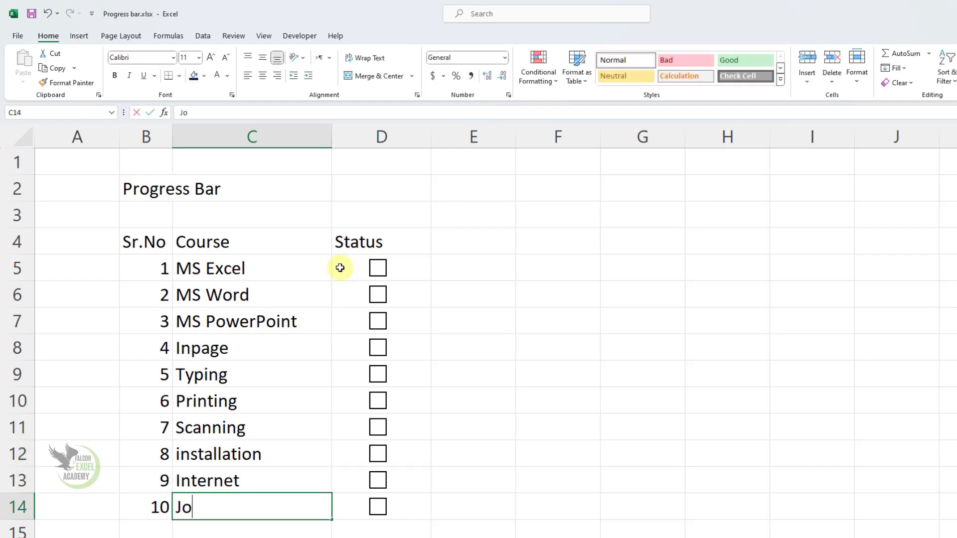
pyautogui.write('b Training')
pyautogui.press('Return')
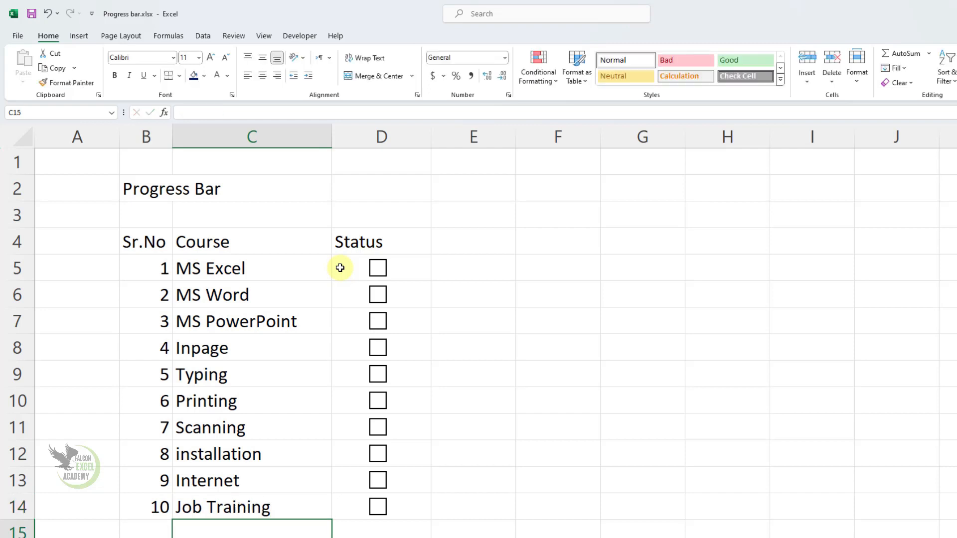
# - Centre the text of the header cells B4:D4 both horizontally and vertically
pyautogui.moveTo(167, 240); pyautogui.dragTo(375, 243)
pyautogui.click(262, 76)
pyautogui.click(262, 58)
# - Fill the header cells B4:D4 with the standard dark blue and make their text white
pyautogui.click(204, 76)
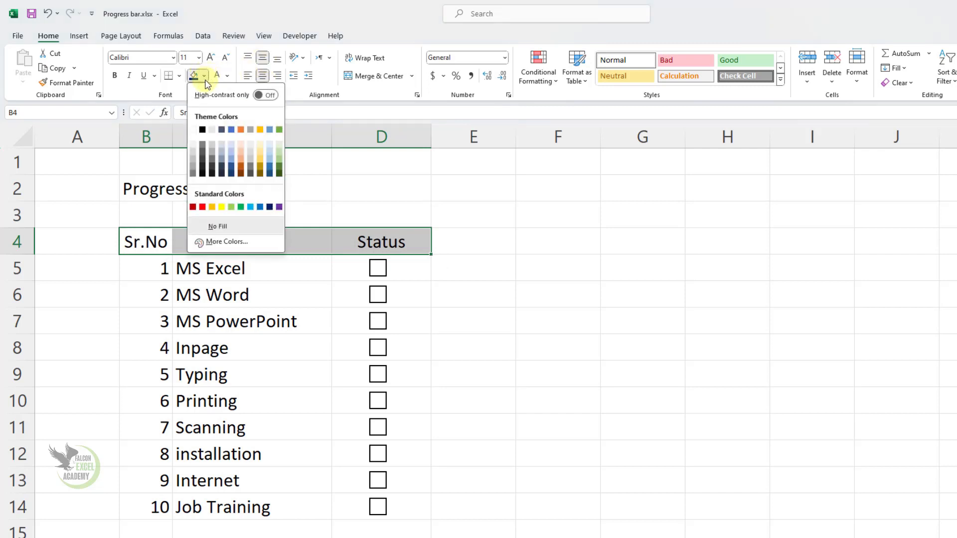
pyautogui.click(270, 207)
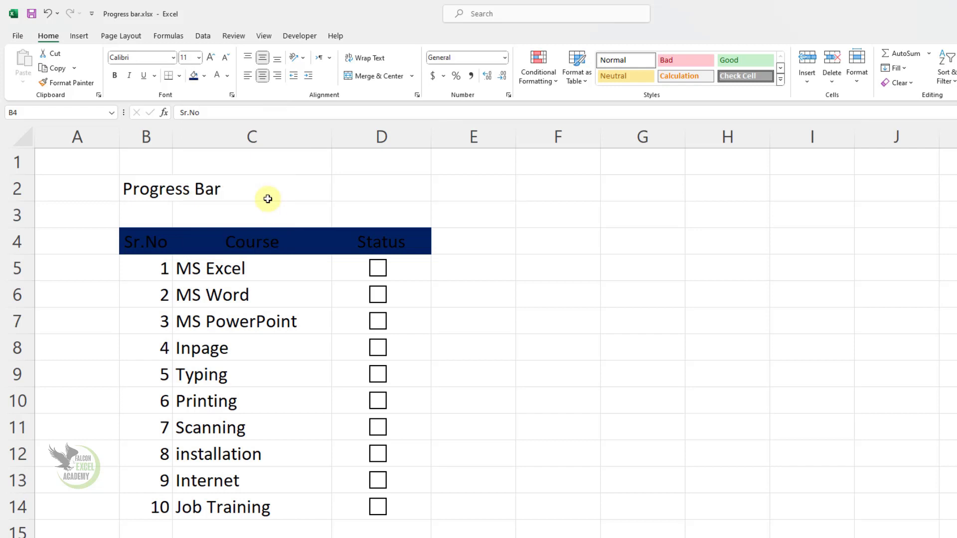
pyautogui.click(221, 81)
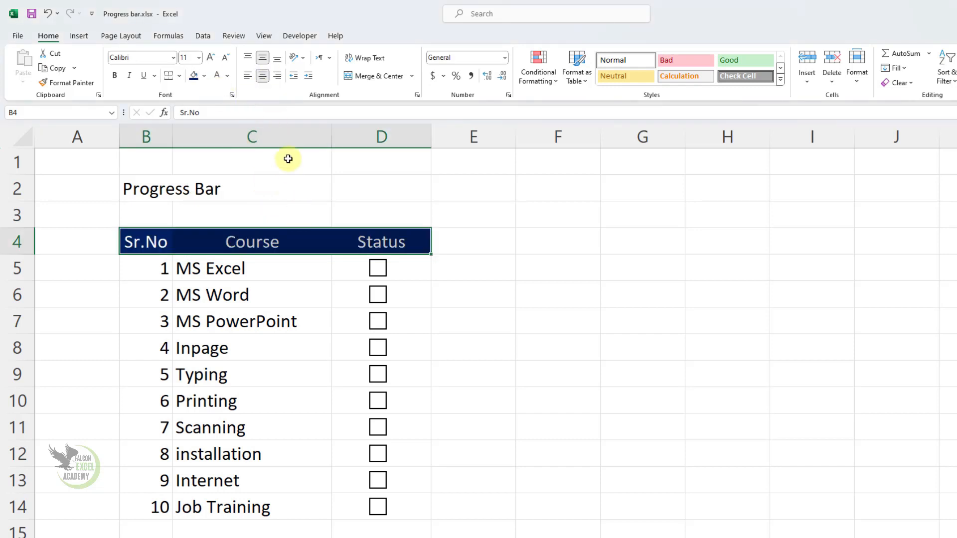
# - Apply all borders to the whole table, B4:D14
pyautogui.moveTo(154, 241); pyautogui.dragTo(374, 508)
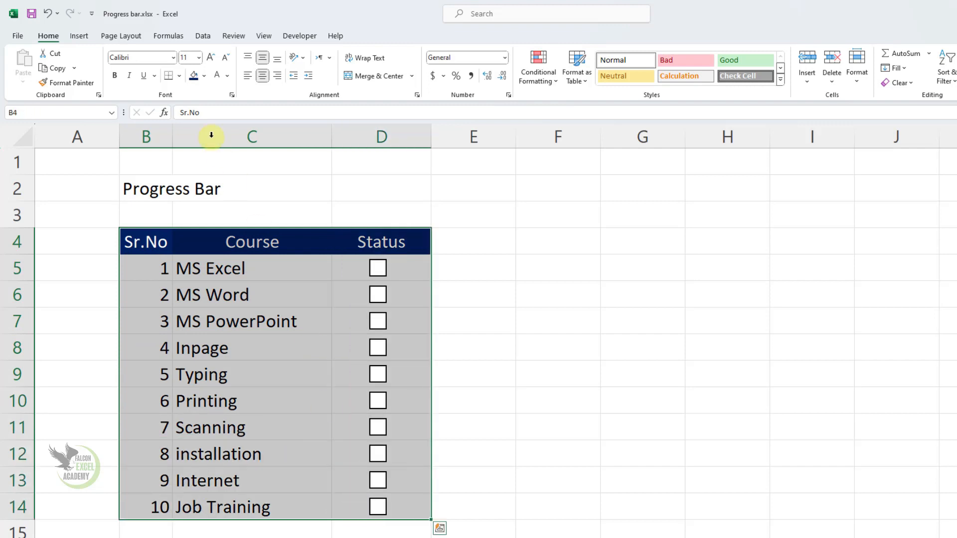
pyautogui.click(179, 76)
pyautogui.click(184, 185)
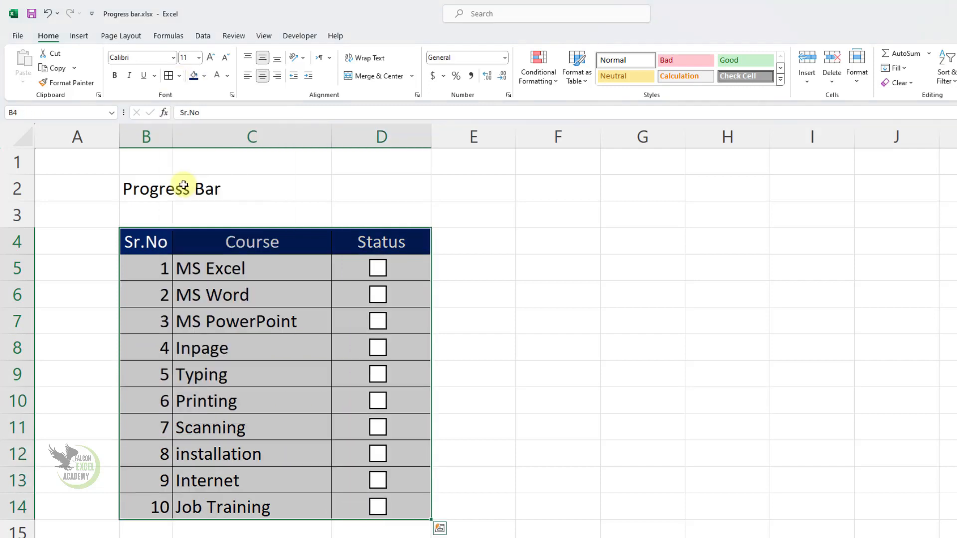
# - Merge and centre the empty cells B3:D3 above the table header
pyautogui.click(235, 210)
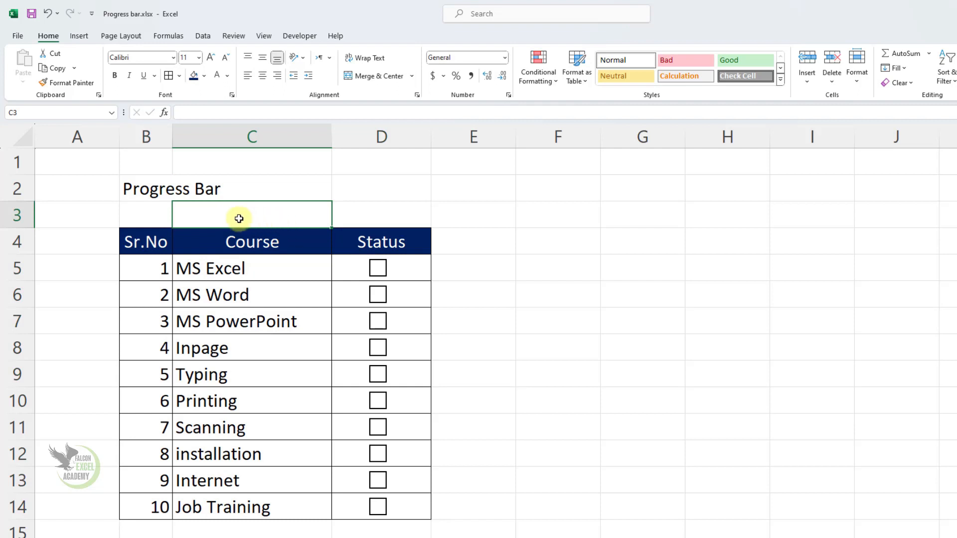
pyautogui.moveTo(159, 217); pyautogui.dragTo(365, 215)
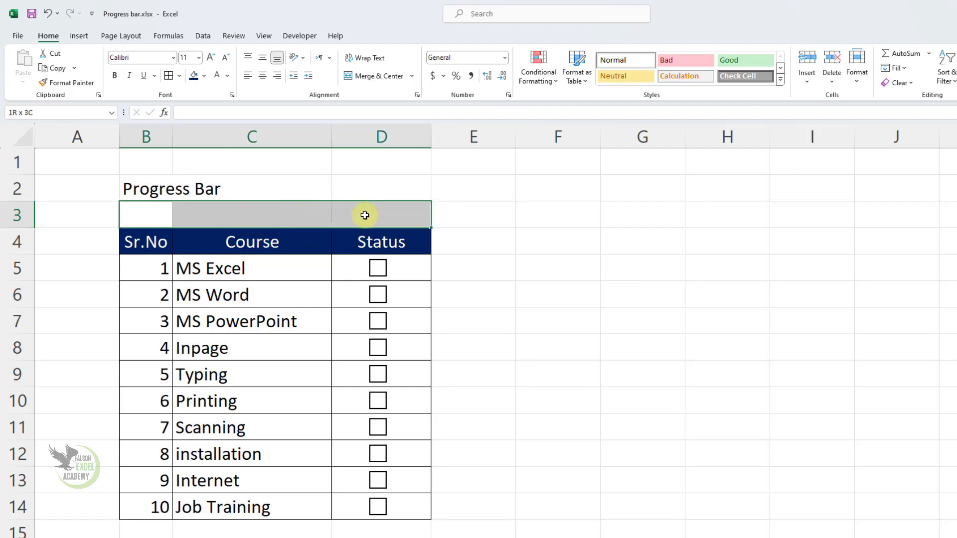
pyautogui.click(359, 76)
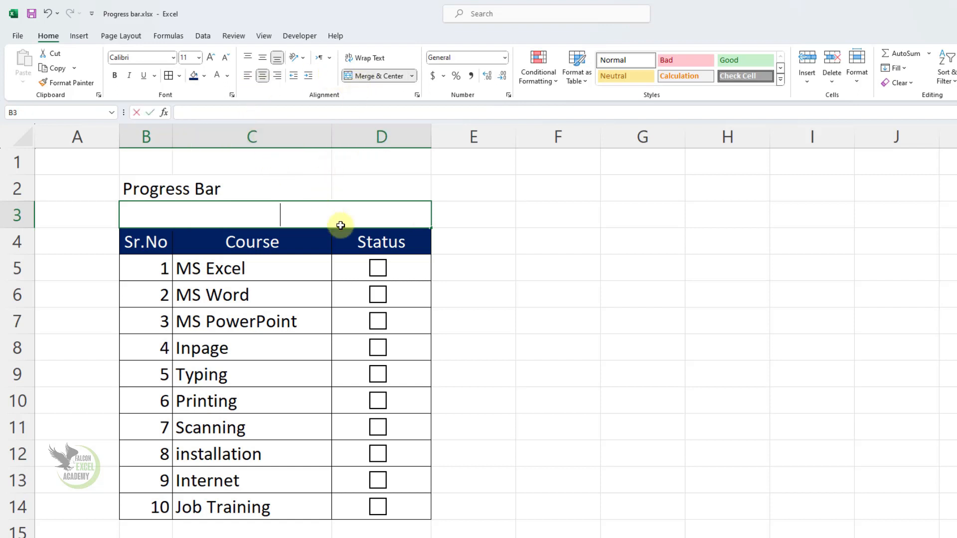
# - Enter =AVERAGE(D5:D14*1) in the merged cell B3 and format it as a percentage
pyautogui.write('=aver')
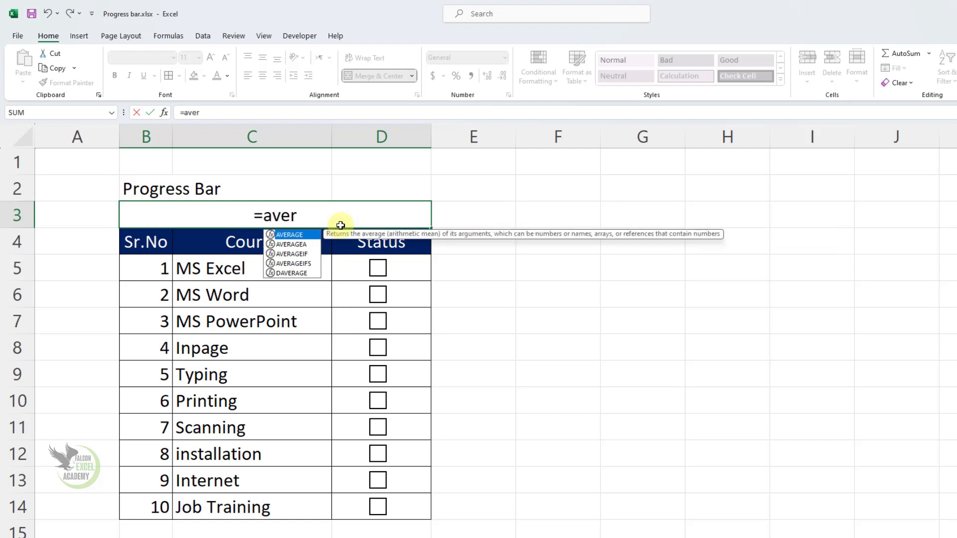
pyautogui.press('Tab')
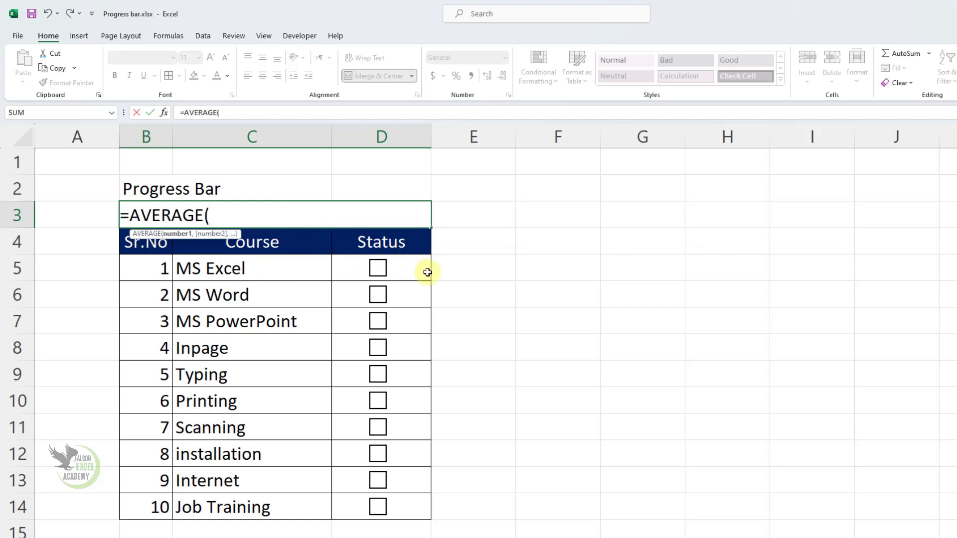
pyautogui.moveTo(425, 277); pyautogui.dragTo(421, 514)
pyautogui.write('*1')
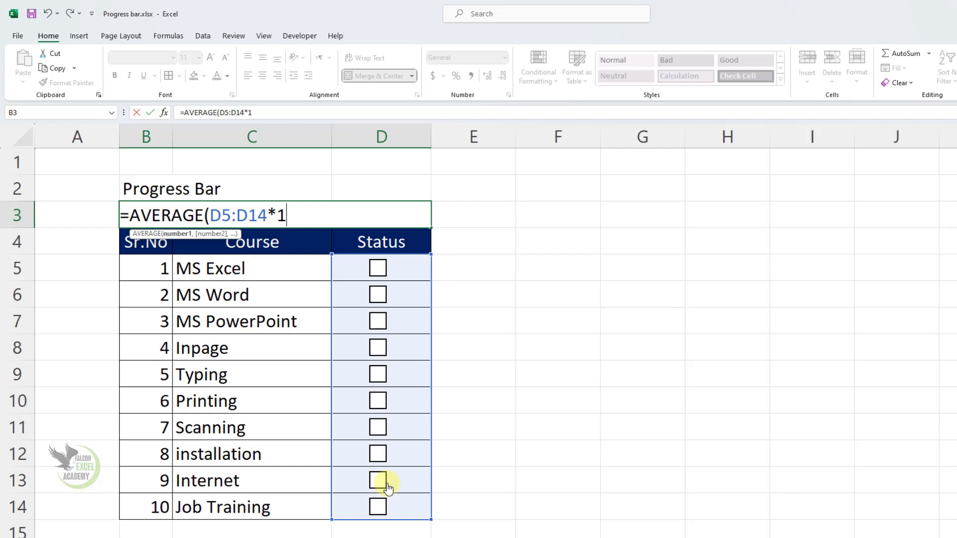
pyautogui.write(')')
pyautogui.press('Return')
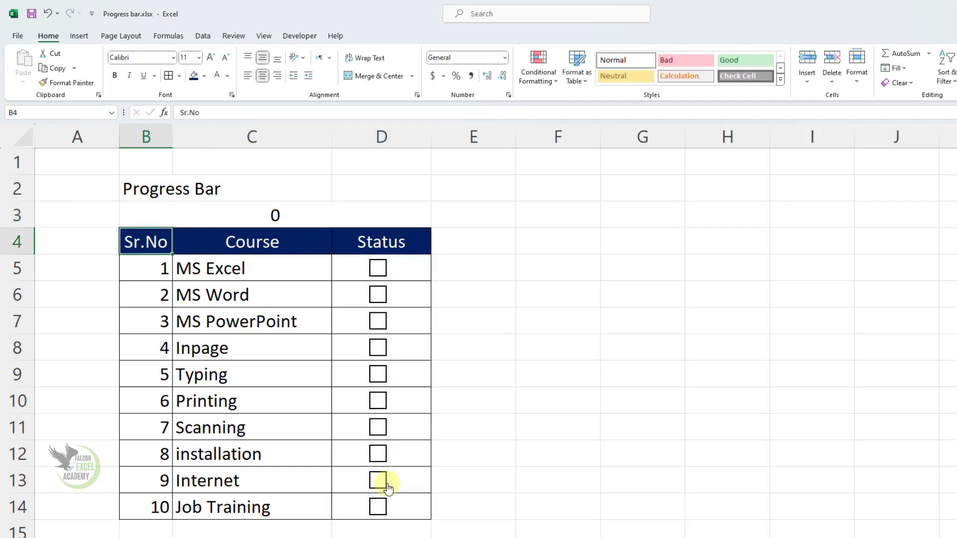
pyautogui.click(333, 212)
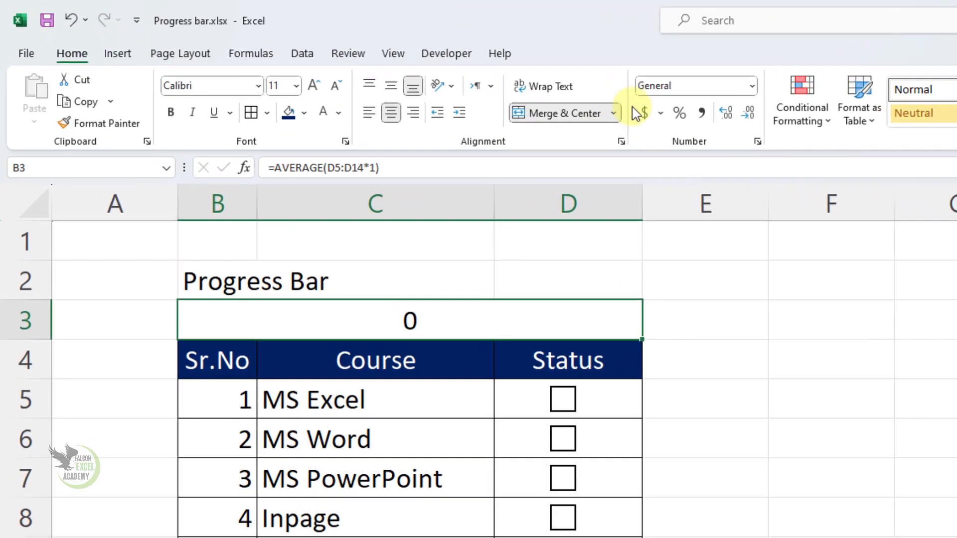
pyautogui.click(678, 113)
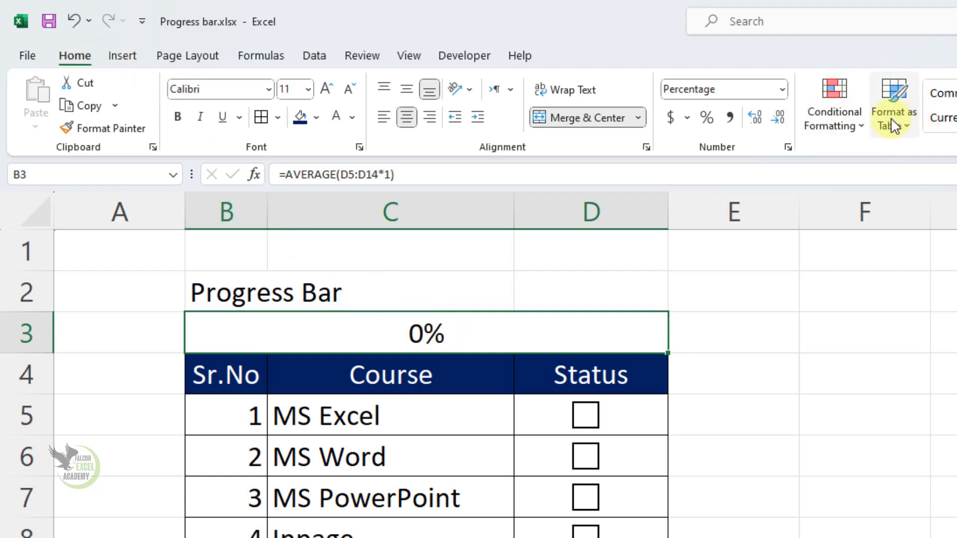
# - Start a new conditional formatting rule for the percentage cell B3 with the Data Bar format style
pyautogui.click(857, 125)
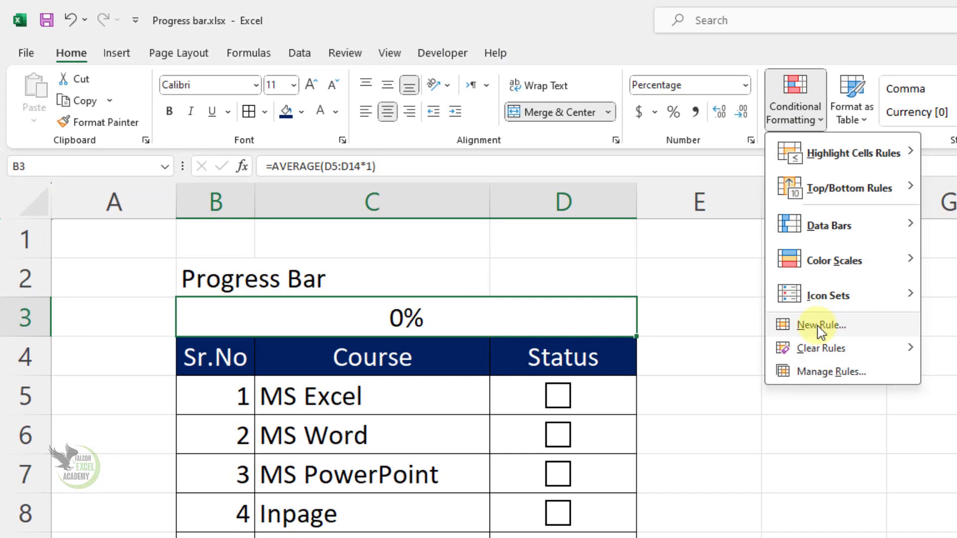
pyautogui.click(821, 326)
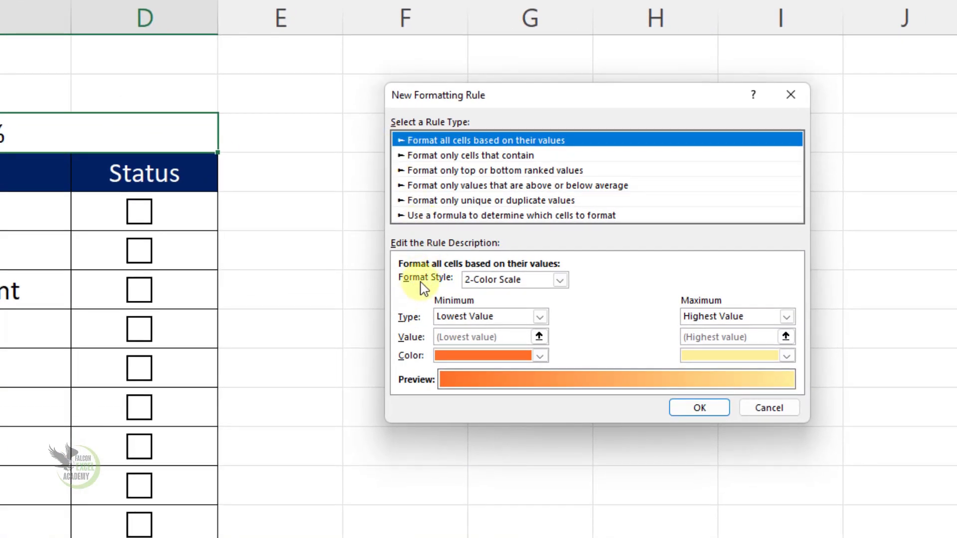
pyautogui.click(543, 280)
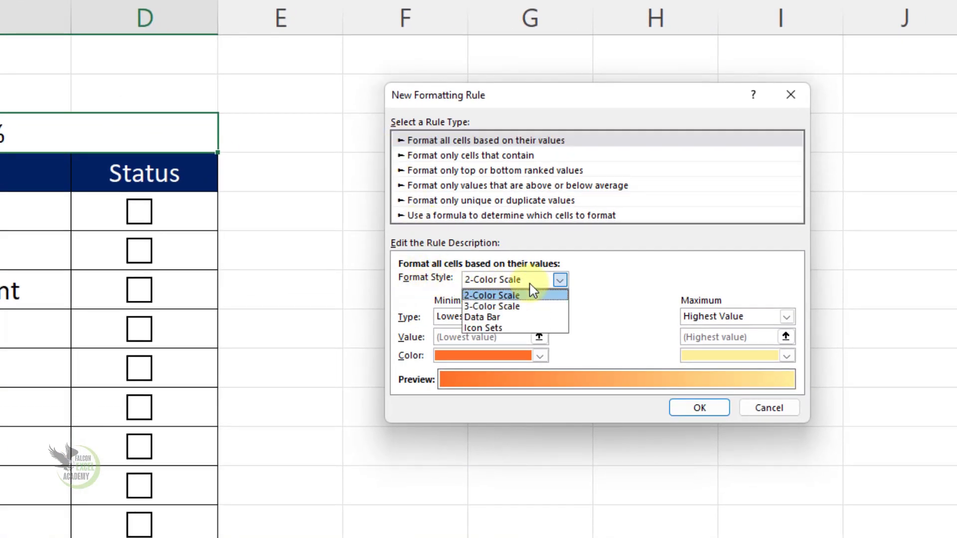
pyautogui.click(501, 319)
# - Set the data bar's minimum to the Number type with value 0 and its maximum to Number with value 1
pyautogui.click(501, 319)
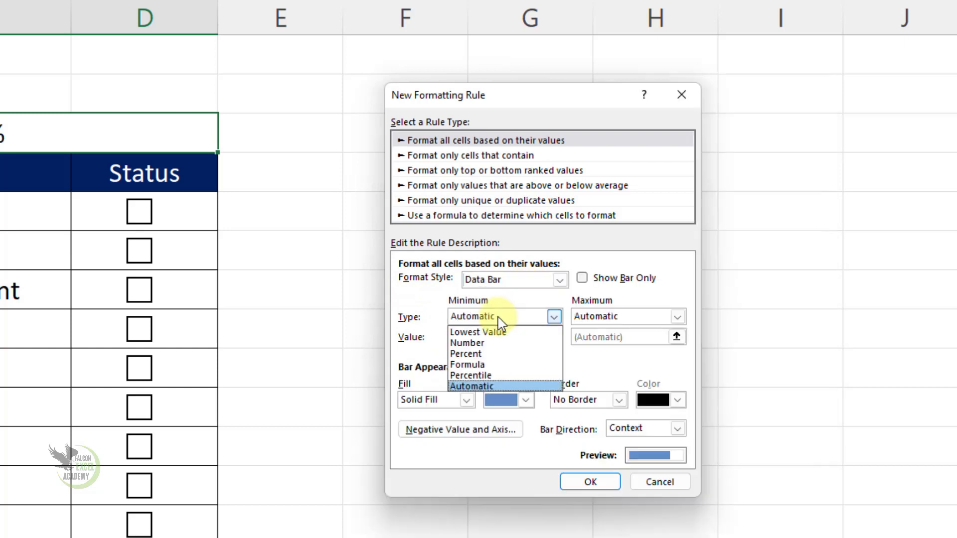
pyautogui.click(516, 344)
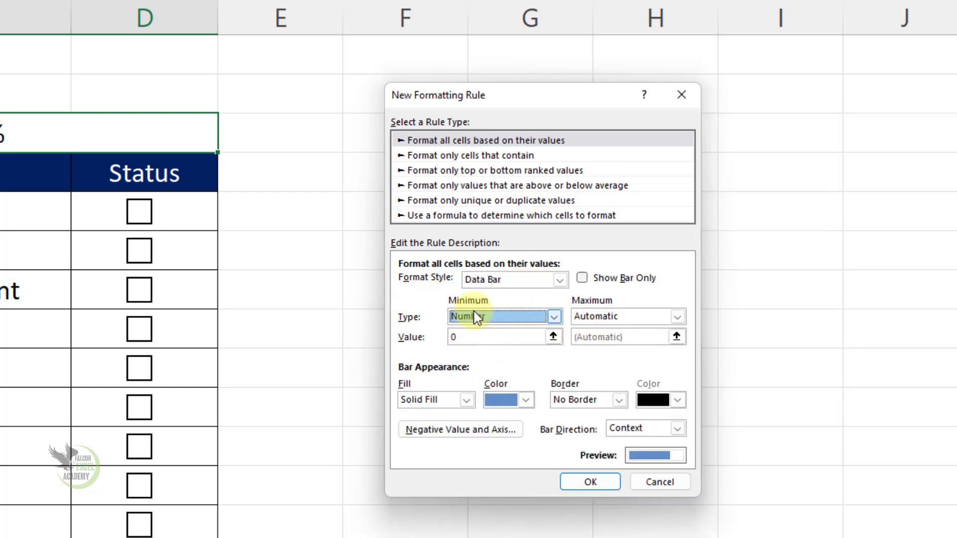
pyautogui.click(600, 319)
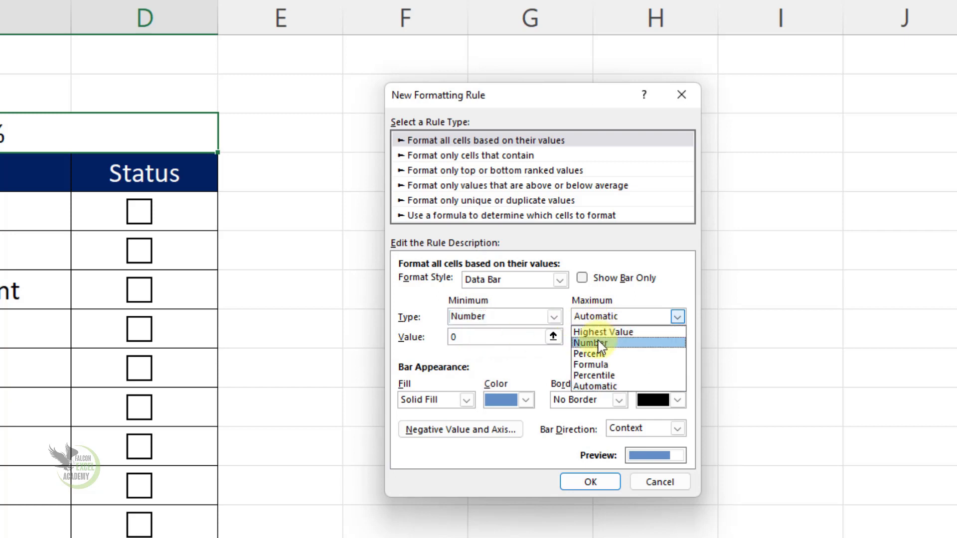
pyautogui.click(600, 343)
pyautogui.click(602, 336)
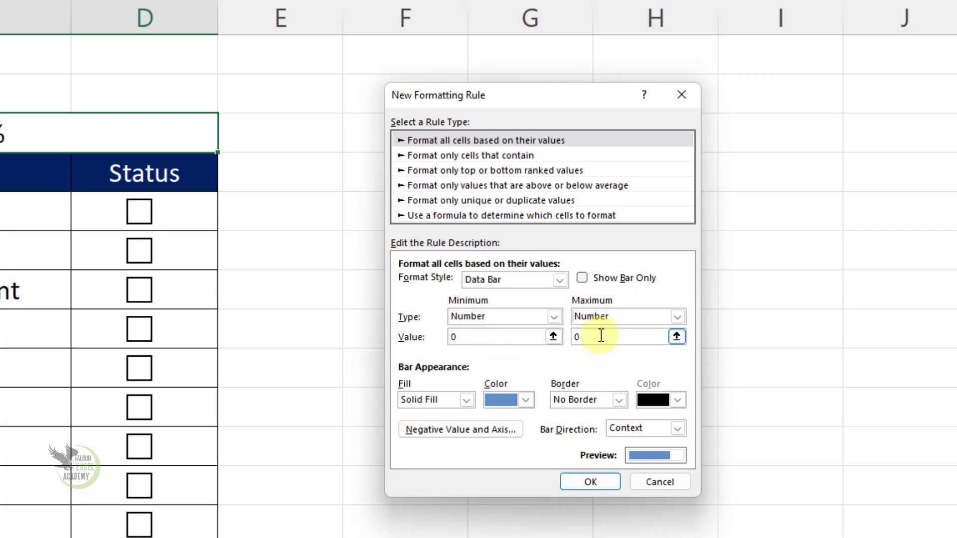
pyautogui.write('1')
pyautogui.press('BackSpace')
pyautogui.press('BackSpace')
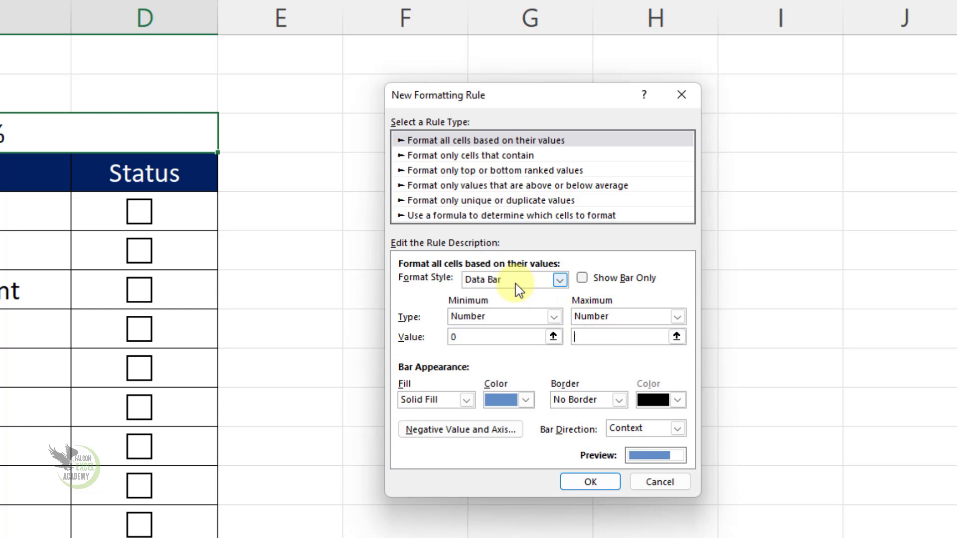
pyautogui.write('1')
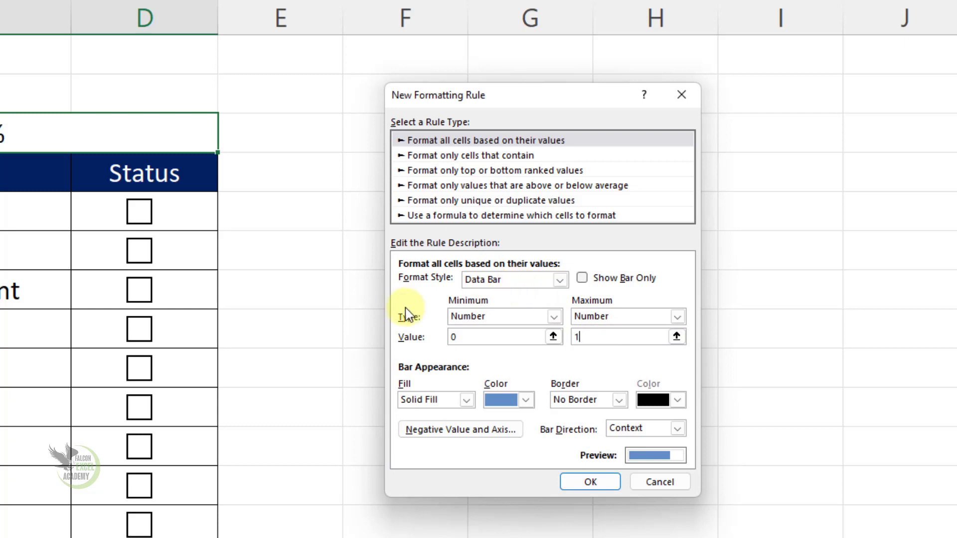
# - Give the data bar the standard orange fill colour and apply the rule
pyautogui.click(525, 400)
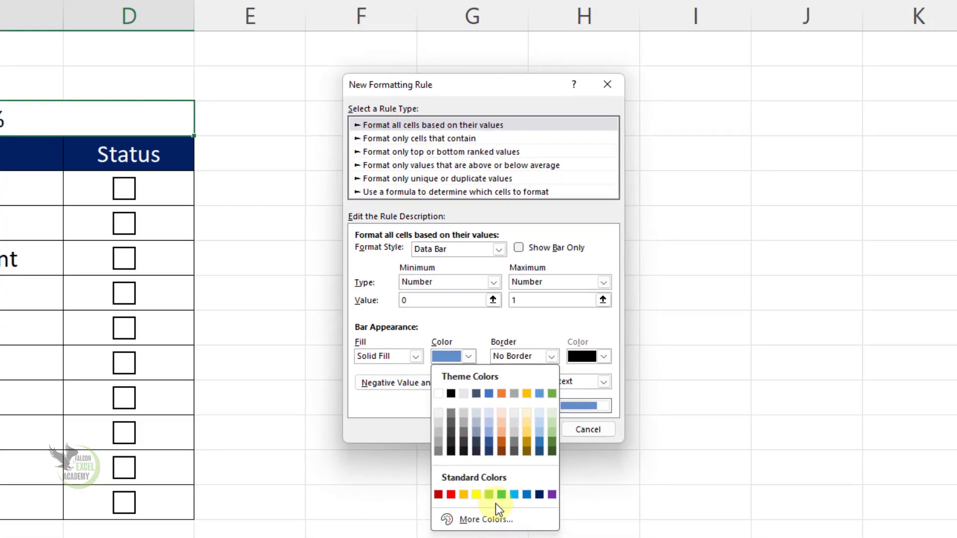
pyautogui.click(454, 483)
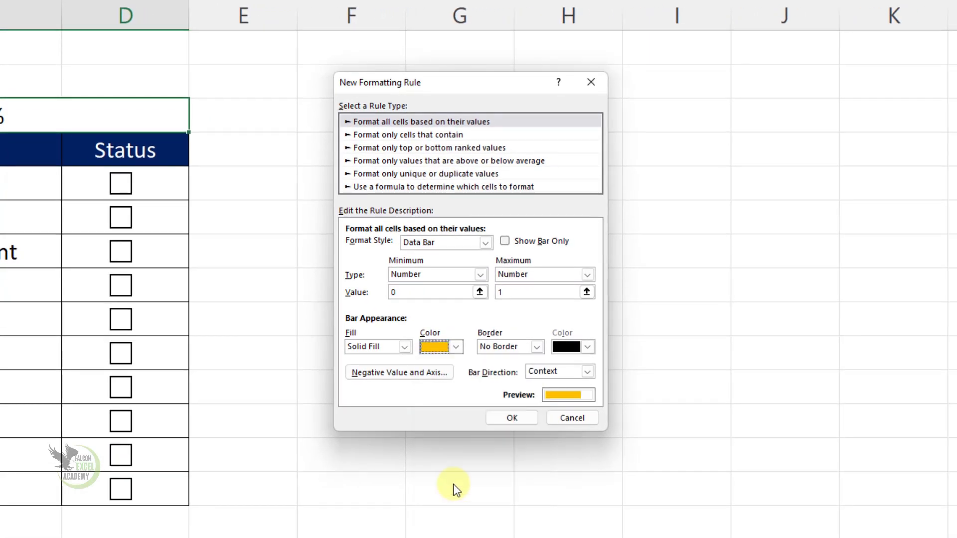
pyautogui.click(512, 417)
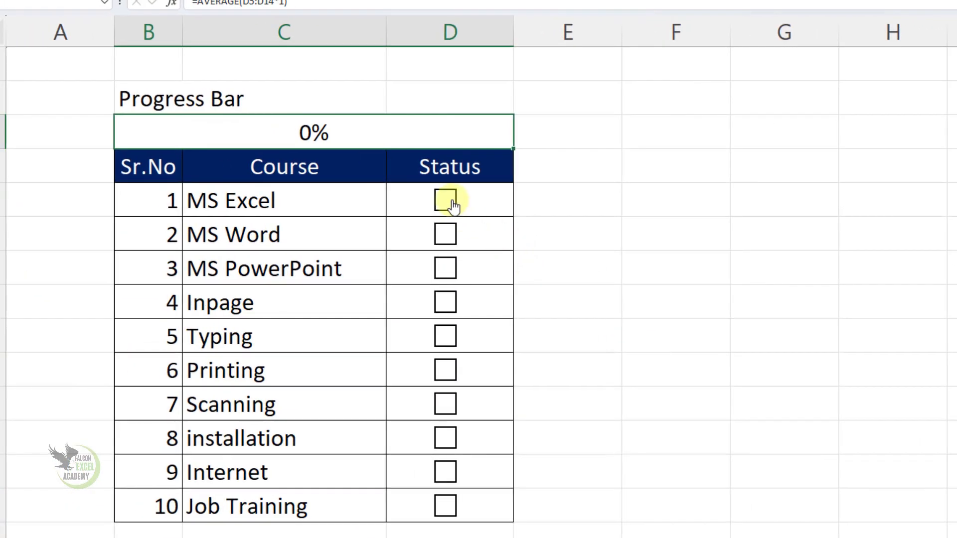
# - Tick the status check boxes of all ten courses, from MS Excel down to Job Training, to test the progress bar
pyautogui.click(451, 202)
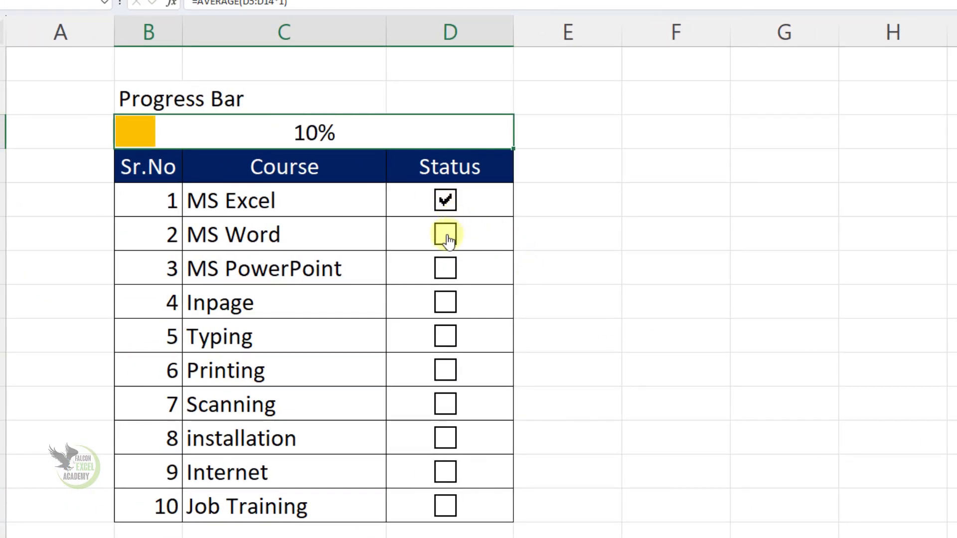
pyautogui.click(449, 241)
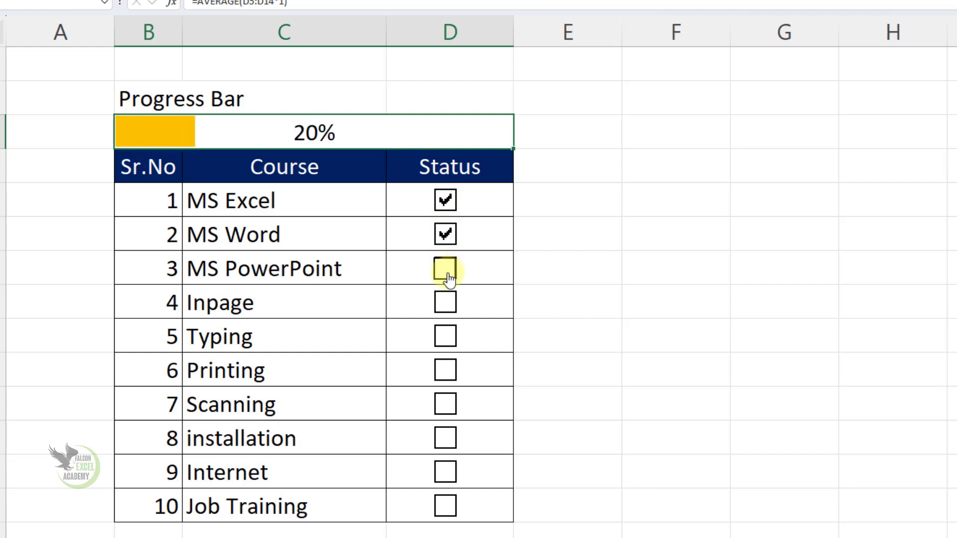
pyautogui.click(450, 279)
pyautogui.click(447, 301)
pyautogui.click(447, 335)
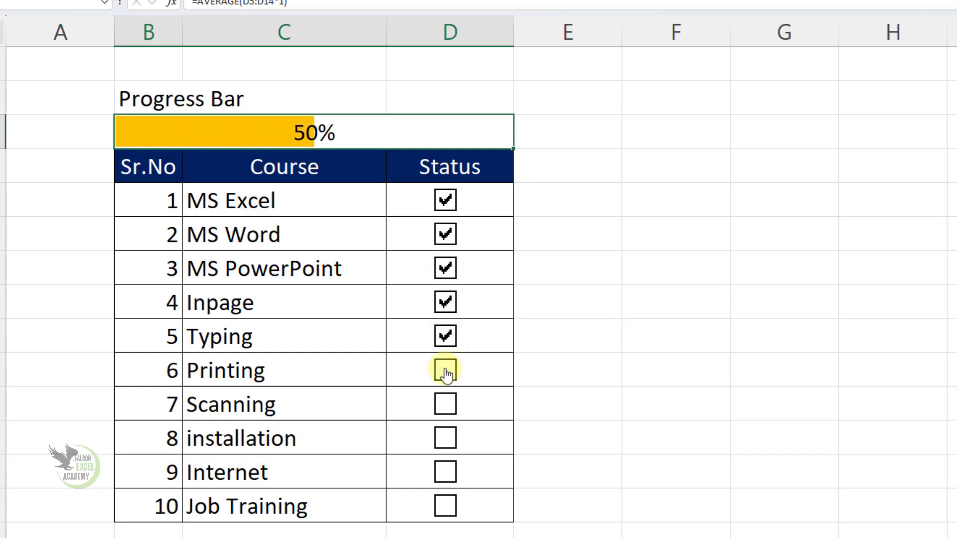
pyautogui.click(446, 373)
pyautogui.click(445, 404)
pyautogui.click(445, 438)
pyautogui.click(447, 474)
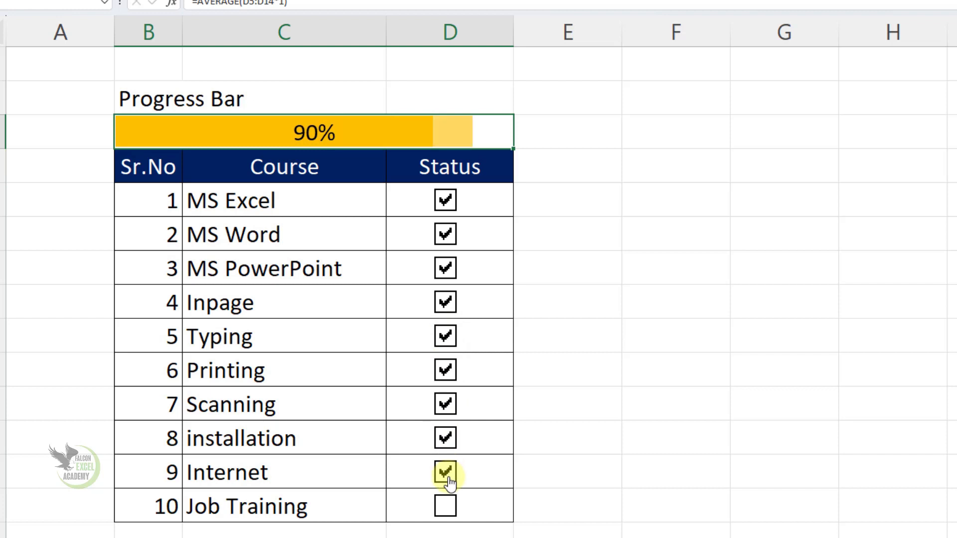
pyautogui.click(449, 506)
# - Untick the status check boxes of the last five courses, from Job Training up to Printing
pyautogui.click(449, 506)
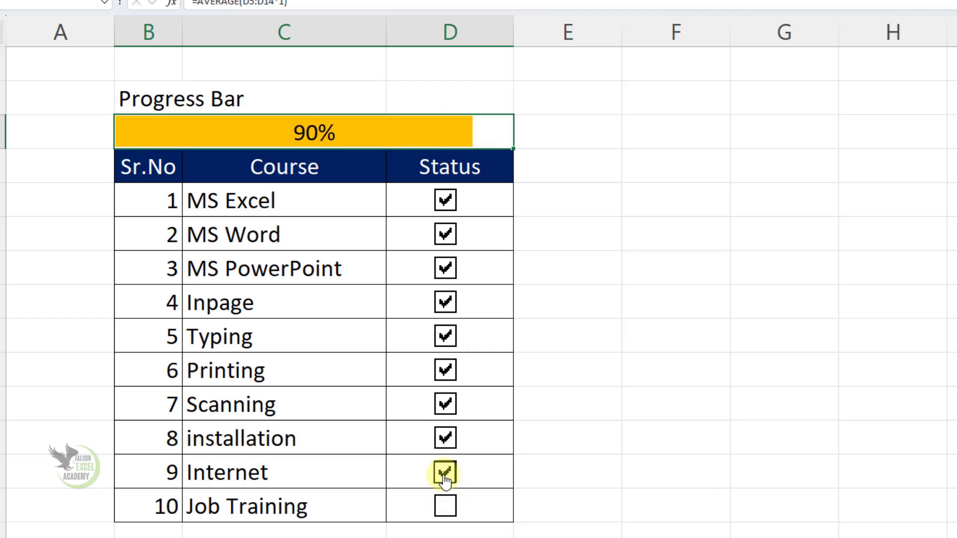
pyautogui.click(446, 473)
pyautogui.click(446, 438)
pyautogui.click(445, 404)
pyautogui.click(445, 370)
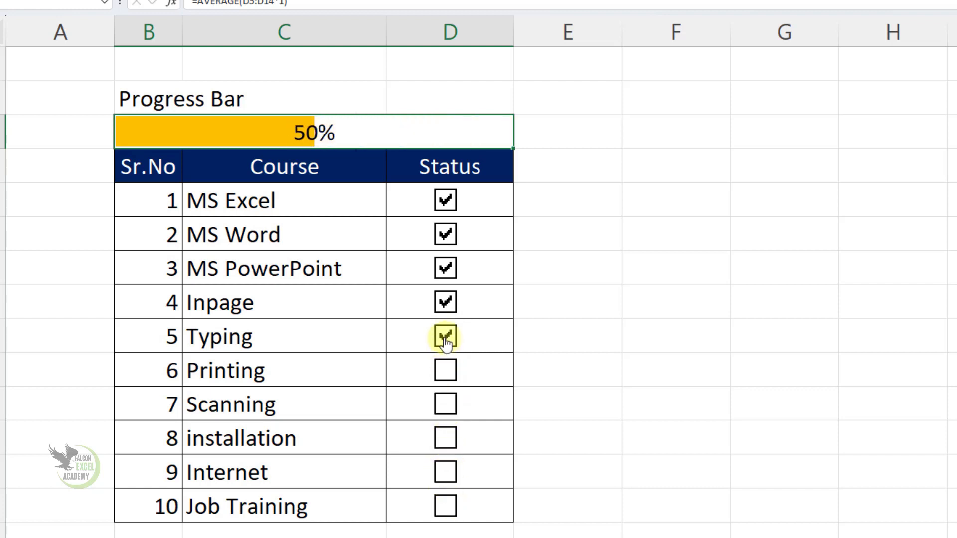
# - Merge and centre the Progress Bar title across B2:D2 and enlarge its text to 18 points
pyautogui.moveTo(169, 98); pyautogui.dragTo(420, 103)
pyautogui.click(445, 0)
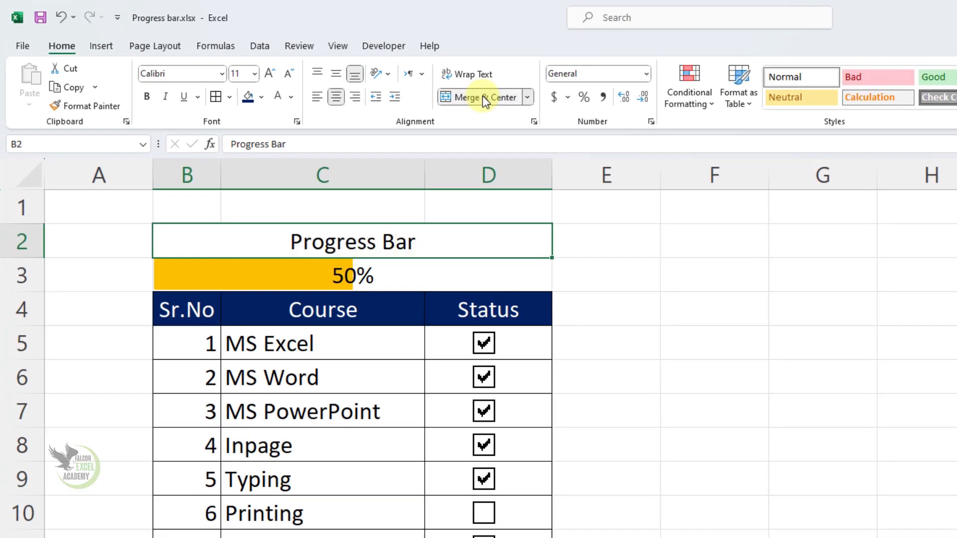
pyautogui.click(269, 74)
pyautogui.click(270, 74)
pyautogui.click(270, 74)
pyautogui.click(270, 73)
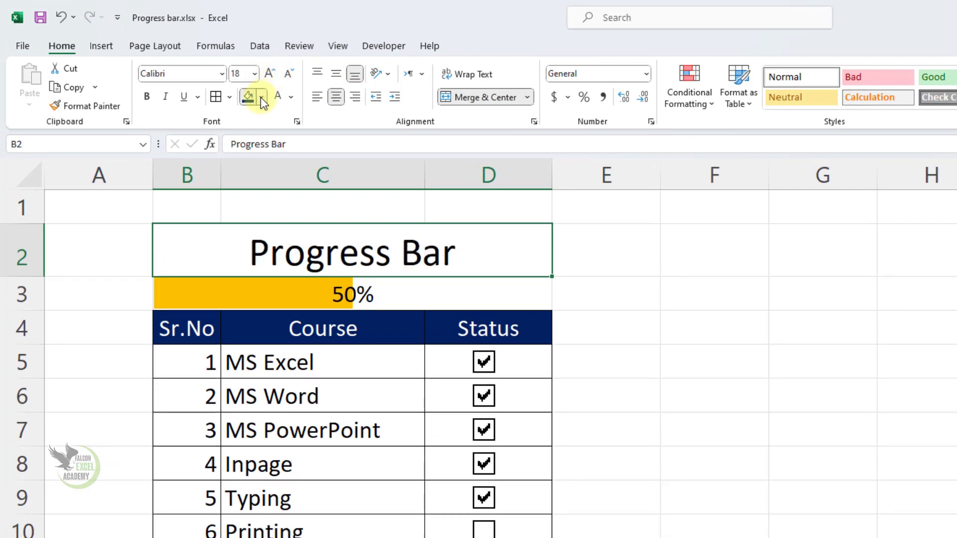
# - Fill the Progress Bar title cell with the standard blue and make its text white
pyautogui.click(262, 98)
pyautogui.click(334, 267)
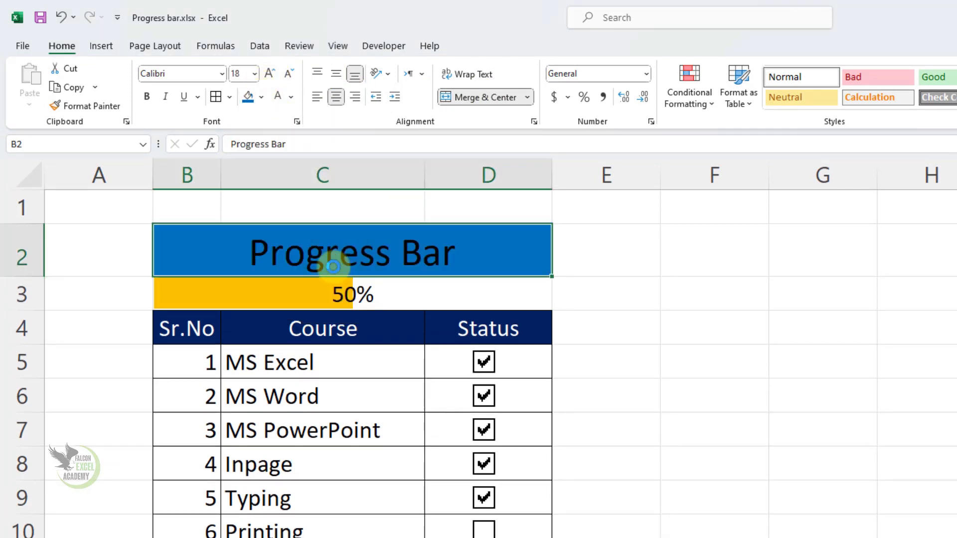
pyautogui.click(278, 97)
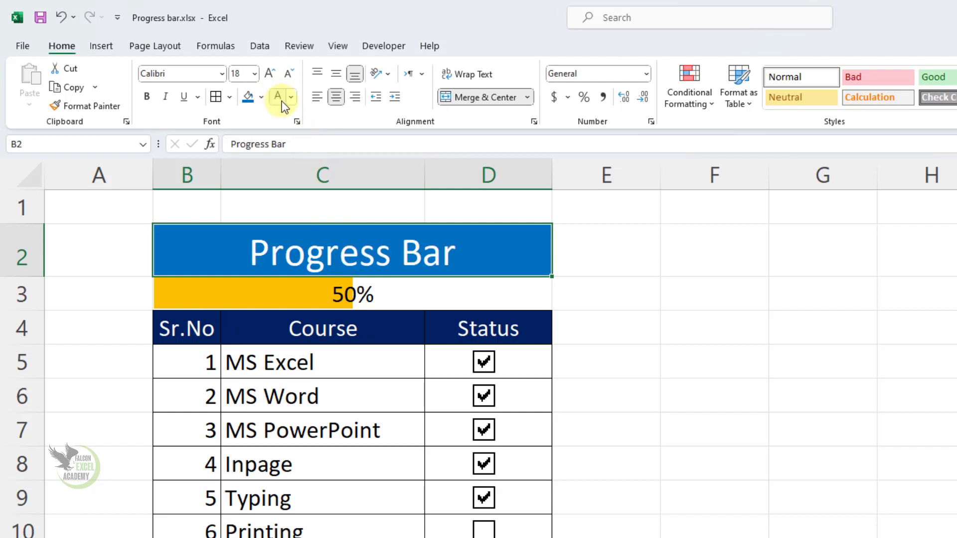
pyautogui.click(639, 319)
pyautogui.click(359, 293)
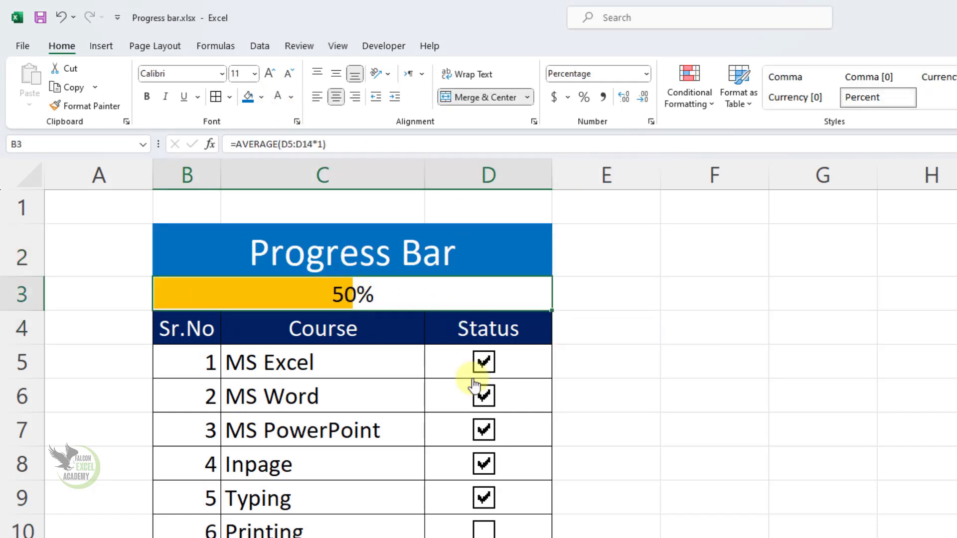